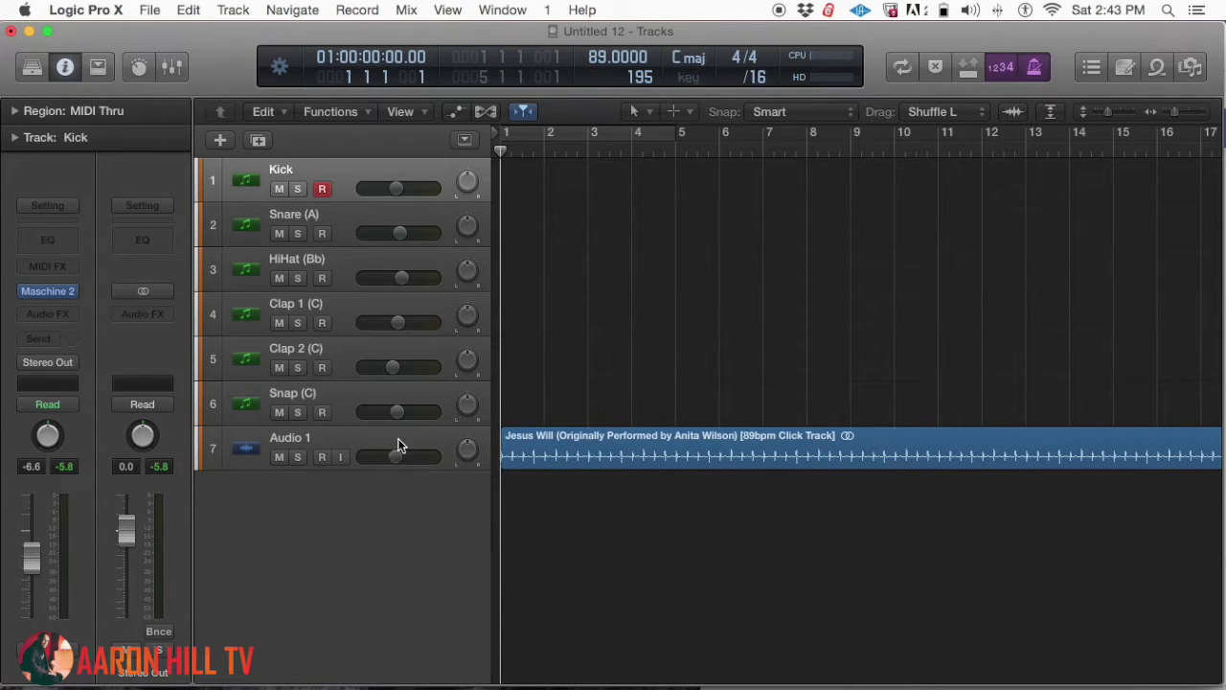
# Lower the Audio 1 track's volume and play the reference click track from the start.
pyautogui.moveTo(386, 457); pyautogui.dragTo(362, 458)
pyautogui.press('space')
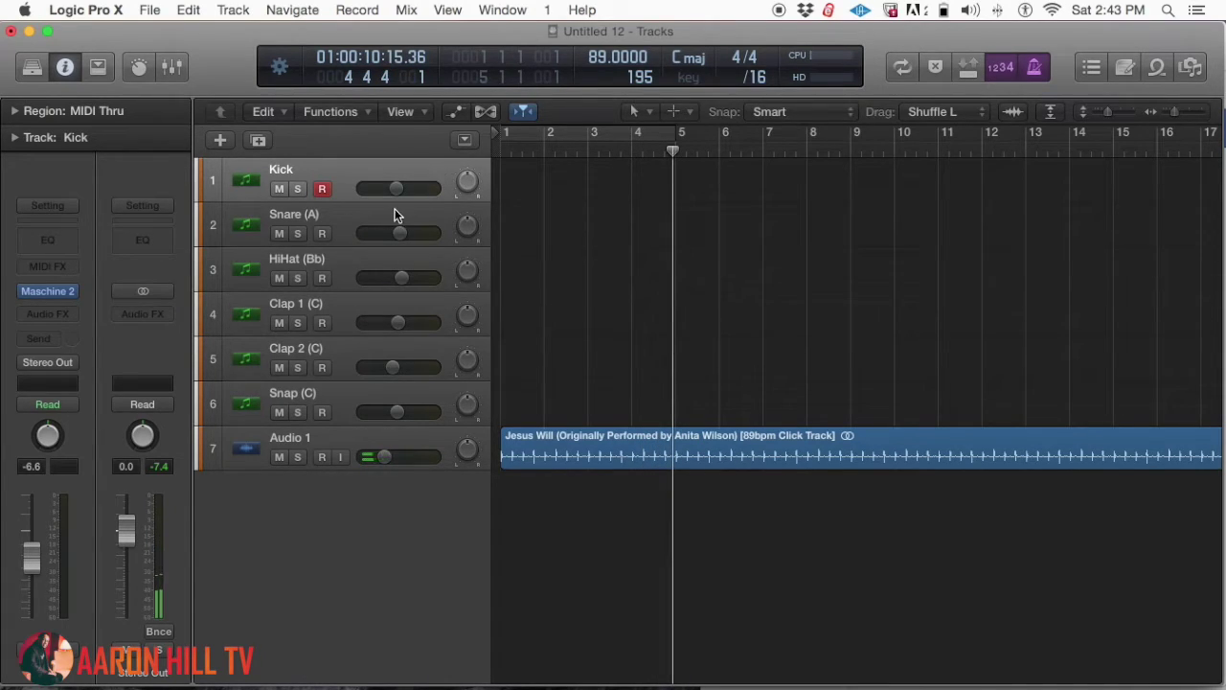
# Open the Kick track's Maschine 2 instrument to examine its loaded sample, and move the plug-in window out of the way.
pyautogui.click(362, 174)
pyautogui.click(58, 291)
pyautogui.moveTo(562, 525); pyautogui.dragTo(454, 19)
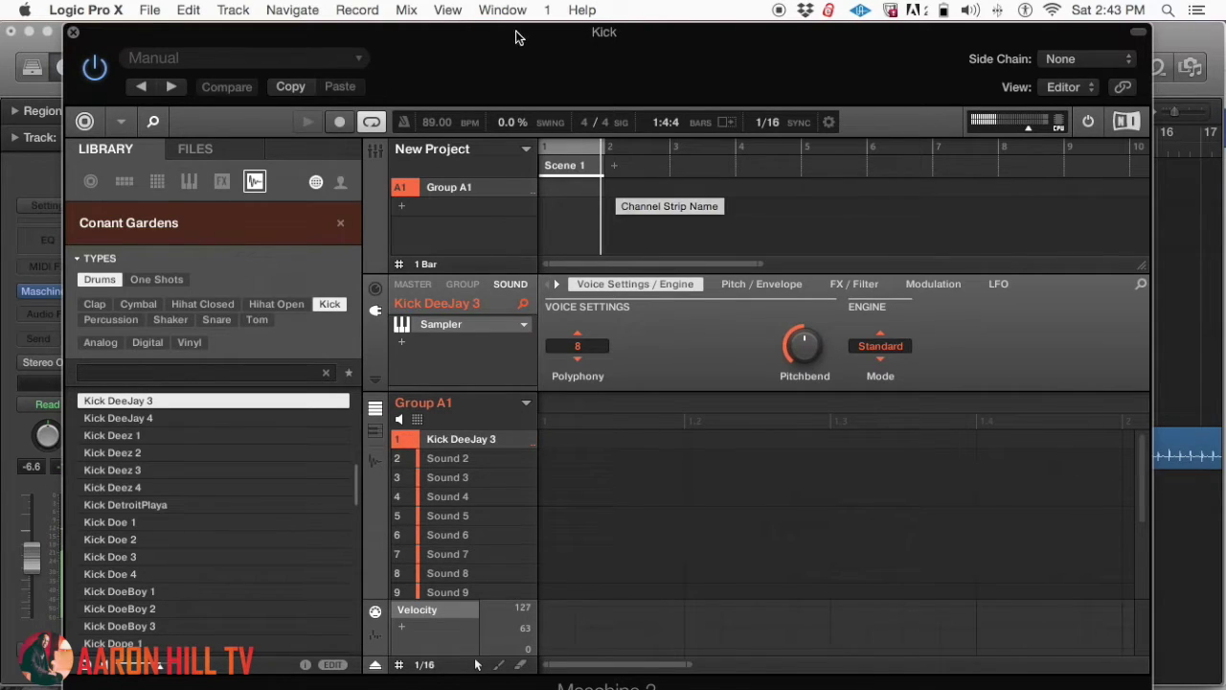
pyautogui.moveTo(494, 38); pyautogui.dragTo(548, 686)
# Play the reference audio from the beginning of the project and stop playback.
pyautogui.press('Return')
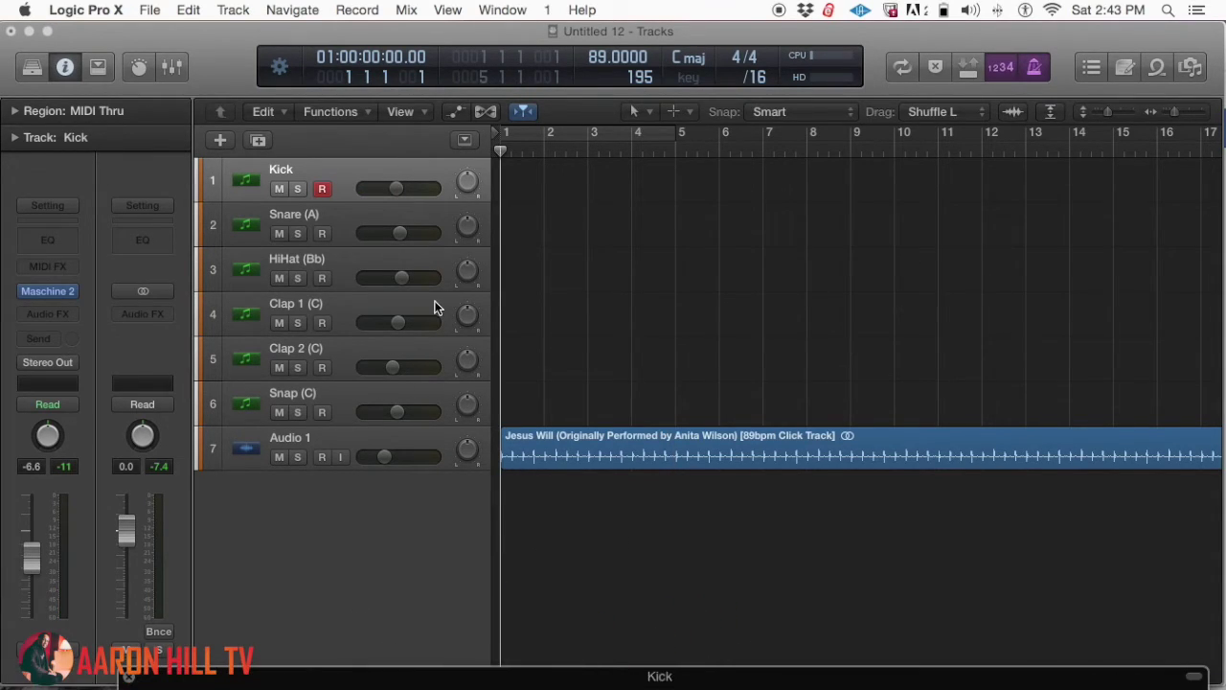
pyautogui.press('space')
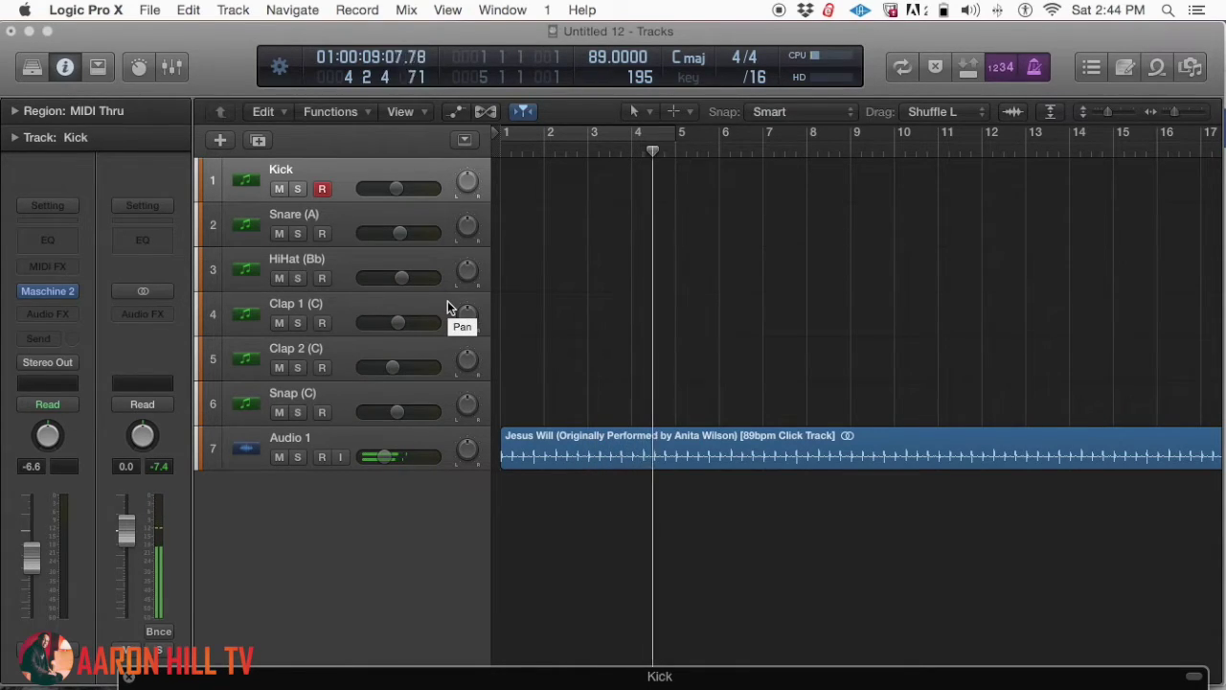
pyautogui.press('space')
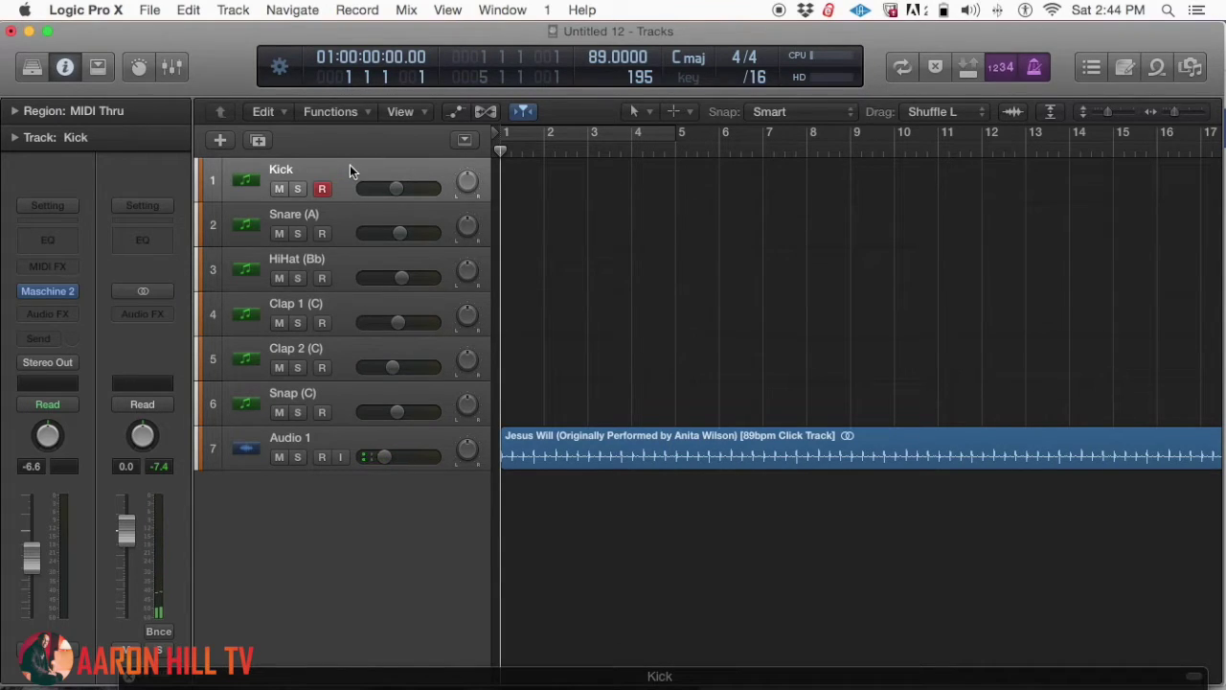
# Record a two-bar kick pattern on the Kick track over bars 1 and 2, and mute the Audio 1 track.
pyautogui.press('r')
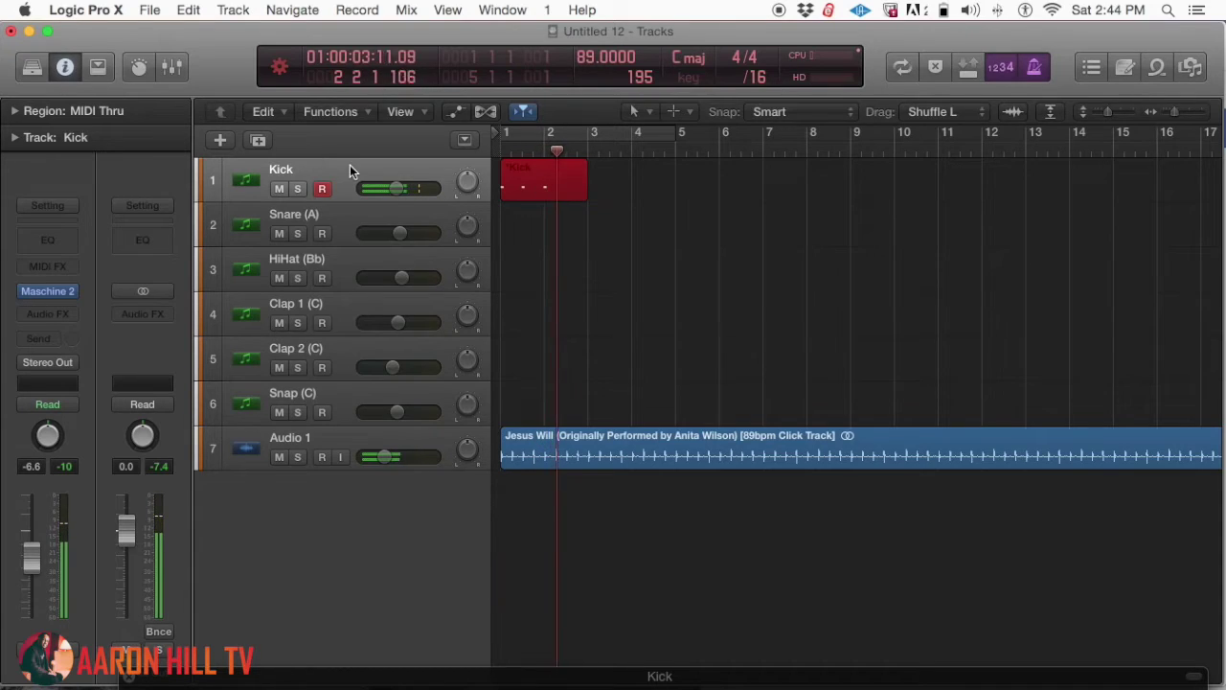
pyautogui.press('space')
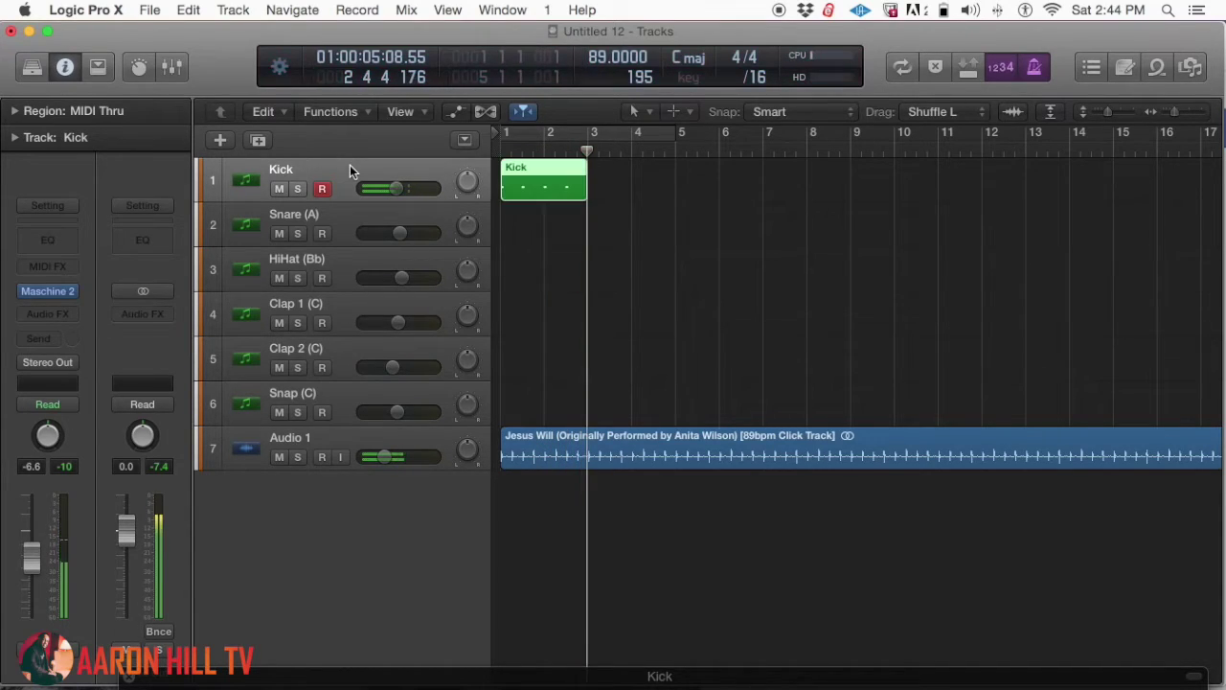
pyautogui.click(353, 438)
pyautogui.click(279, 456)
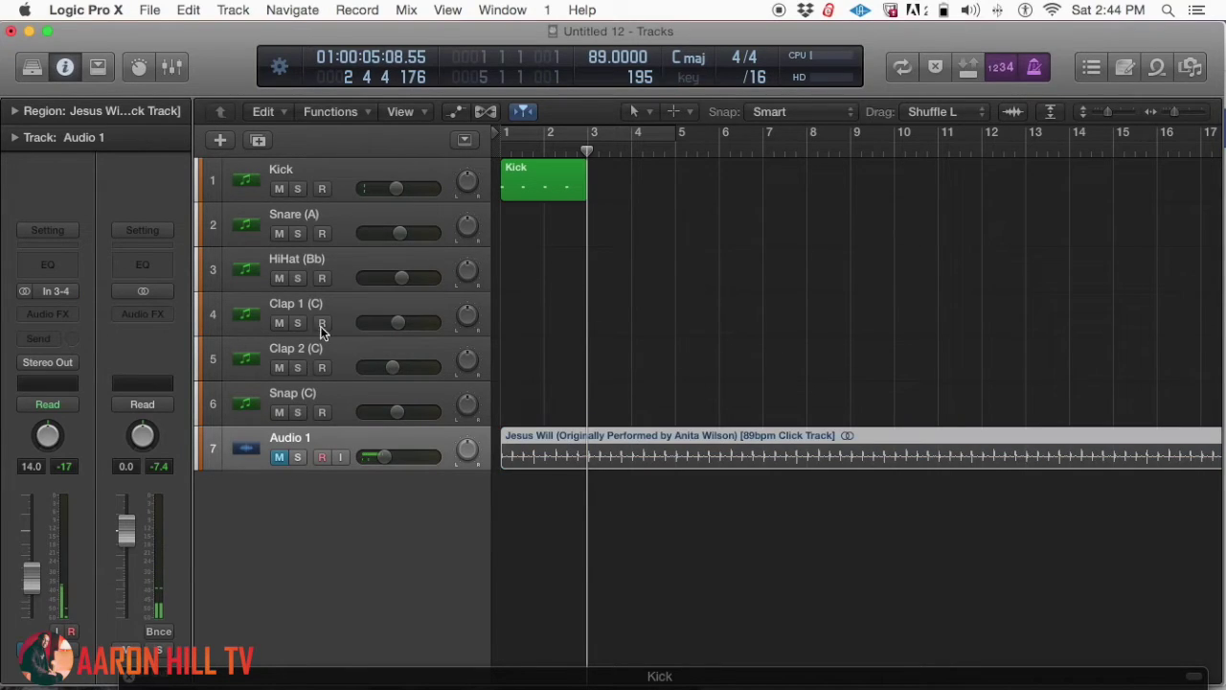
# Loop the recorded Kick region and quantize it to 1/16 Note.
pyautogui.click(424, 168)
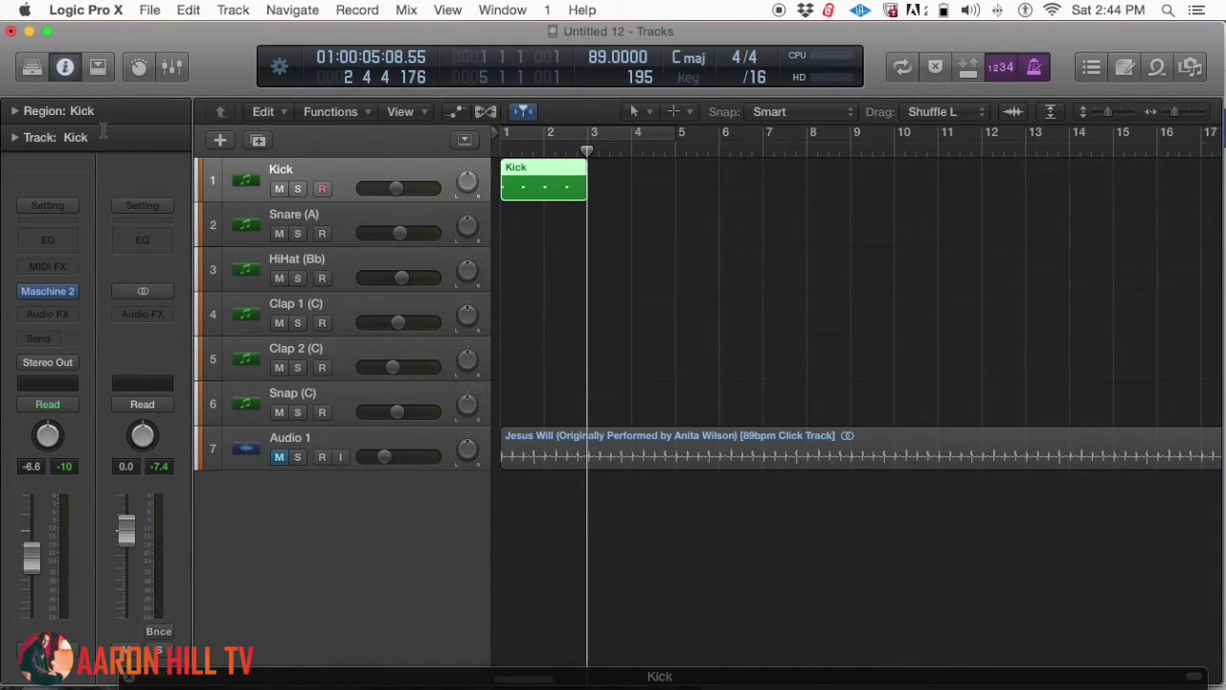
pyautogui.click(14, 111)
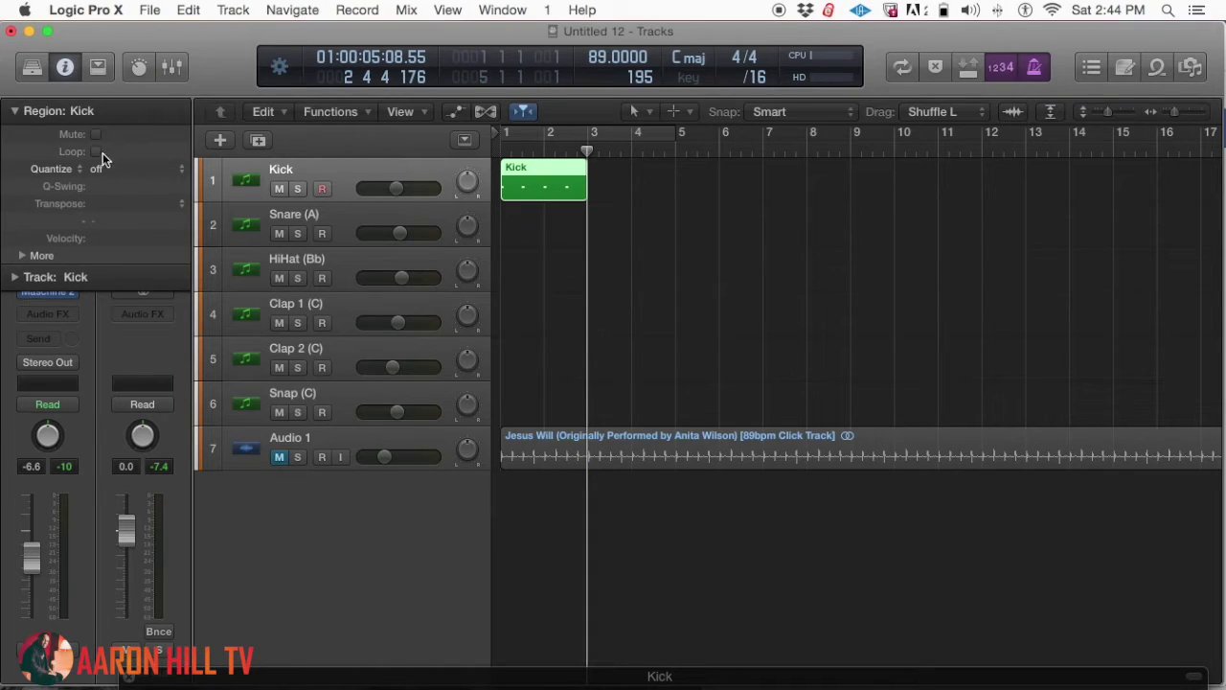
pyautogui.click(97, 151)
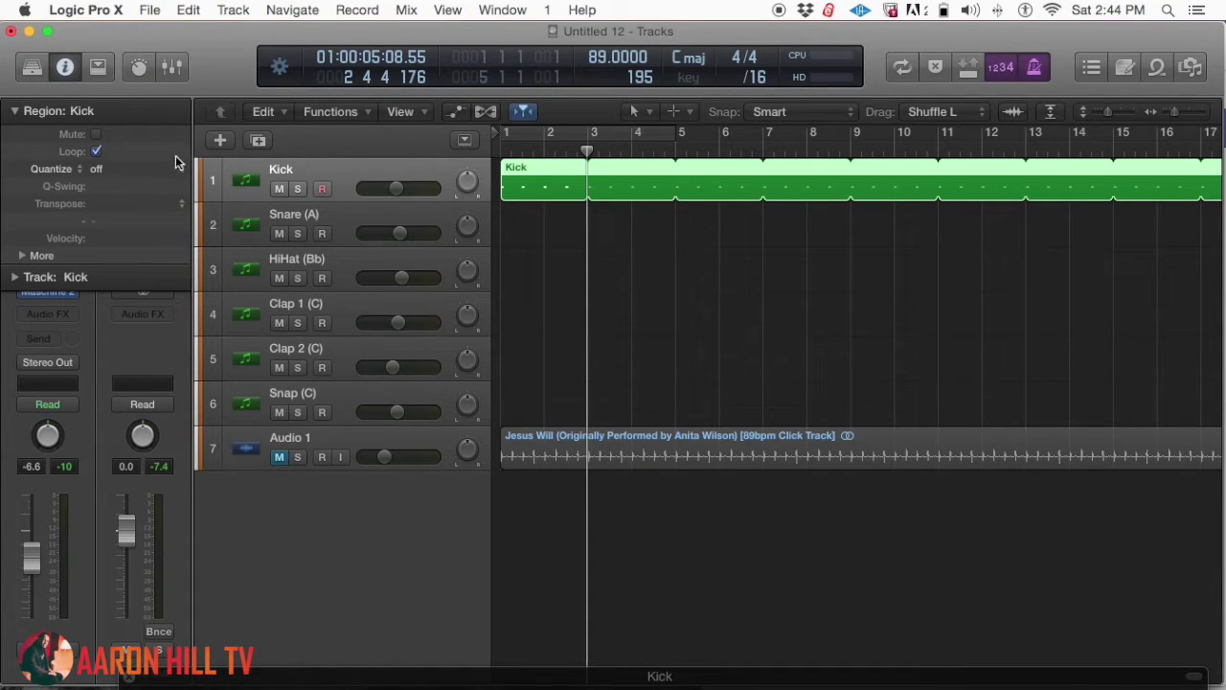
pyautogui.click(94, 169)
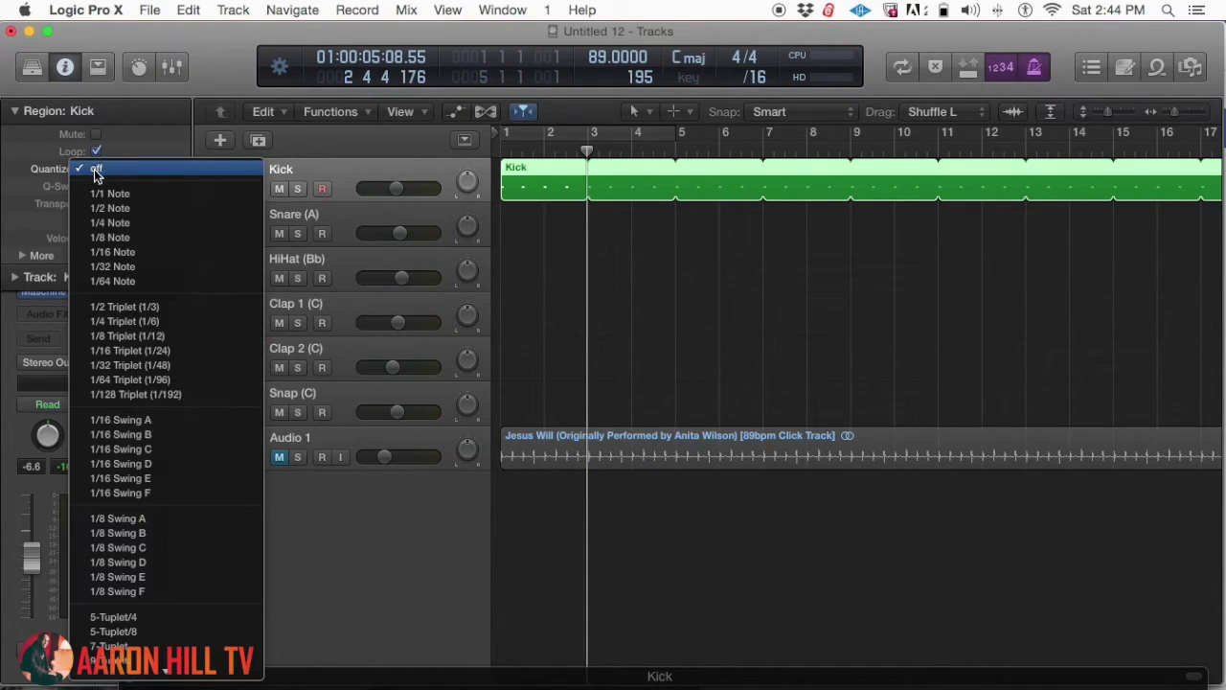
pyautogui.click(134, 253)
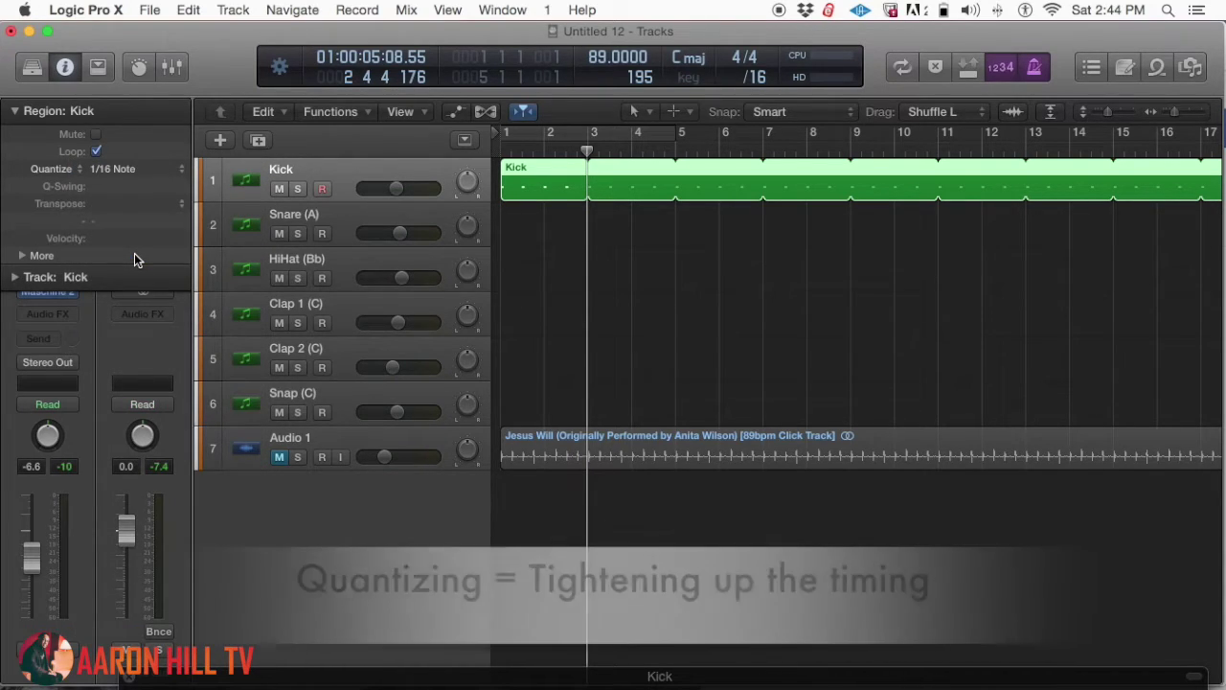
# Play the looped Kick region from the beginning to check its timing.
pyautogui.press('Return')
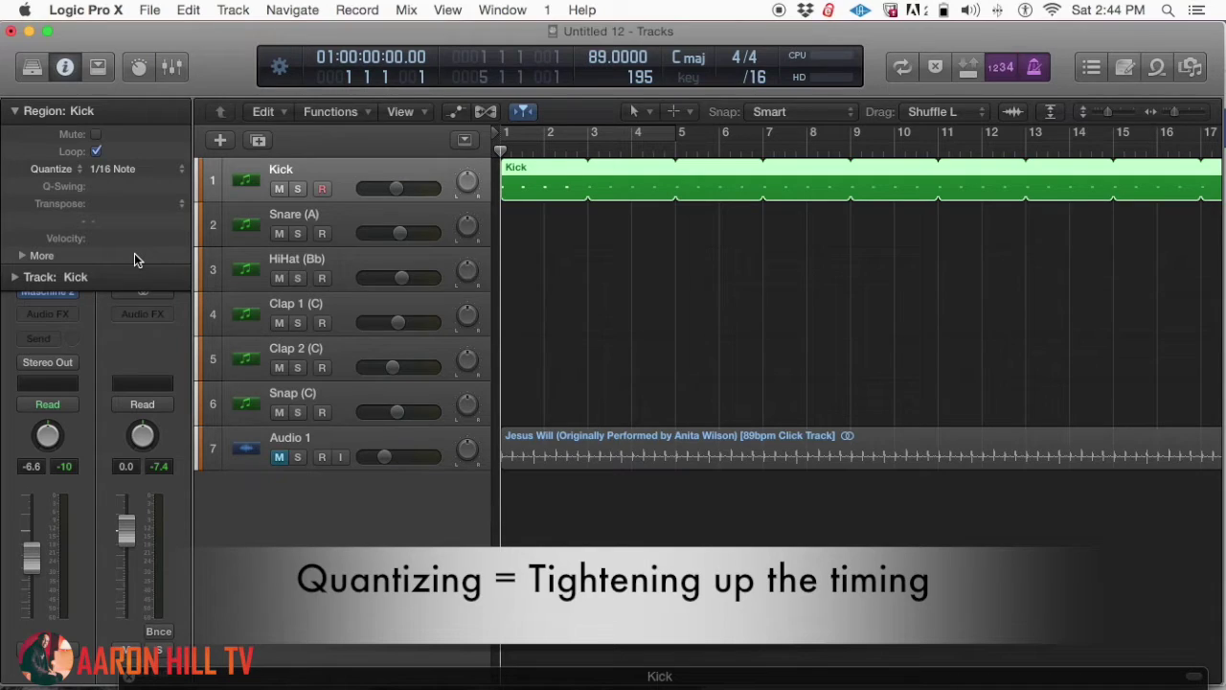
pyautogui.press('space')
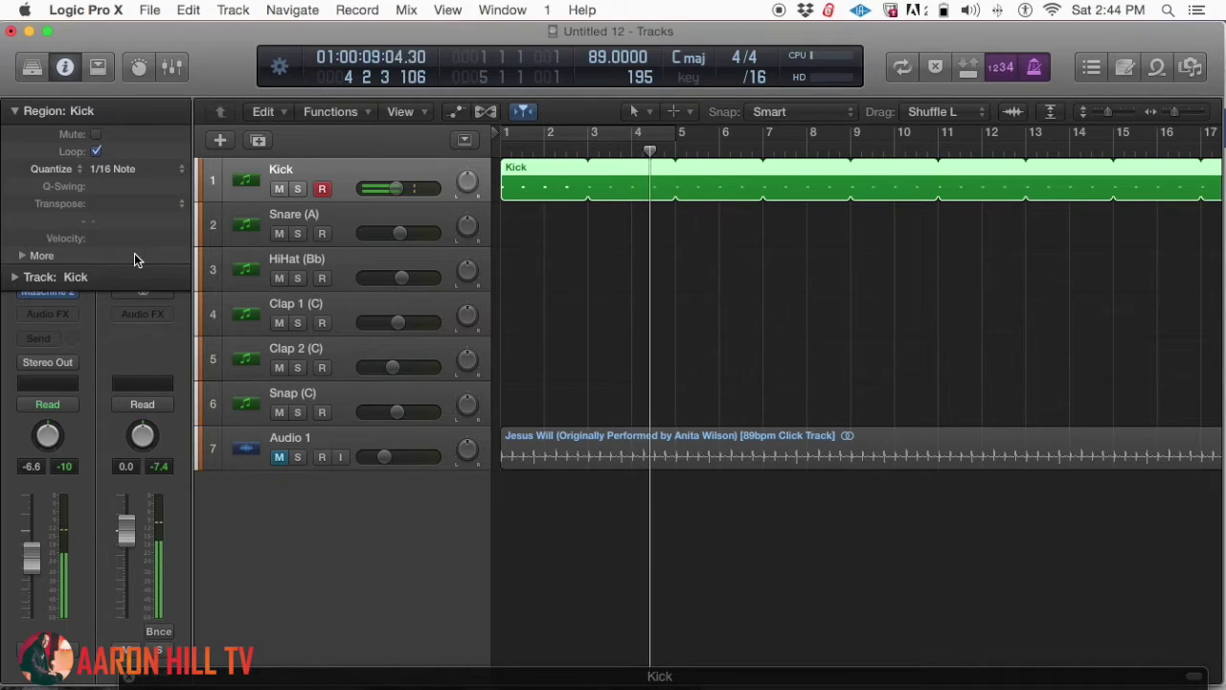
pyautogui.press('space')
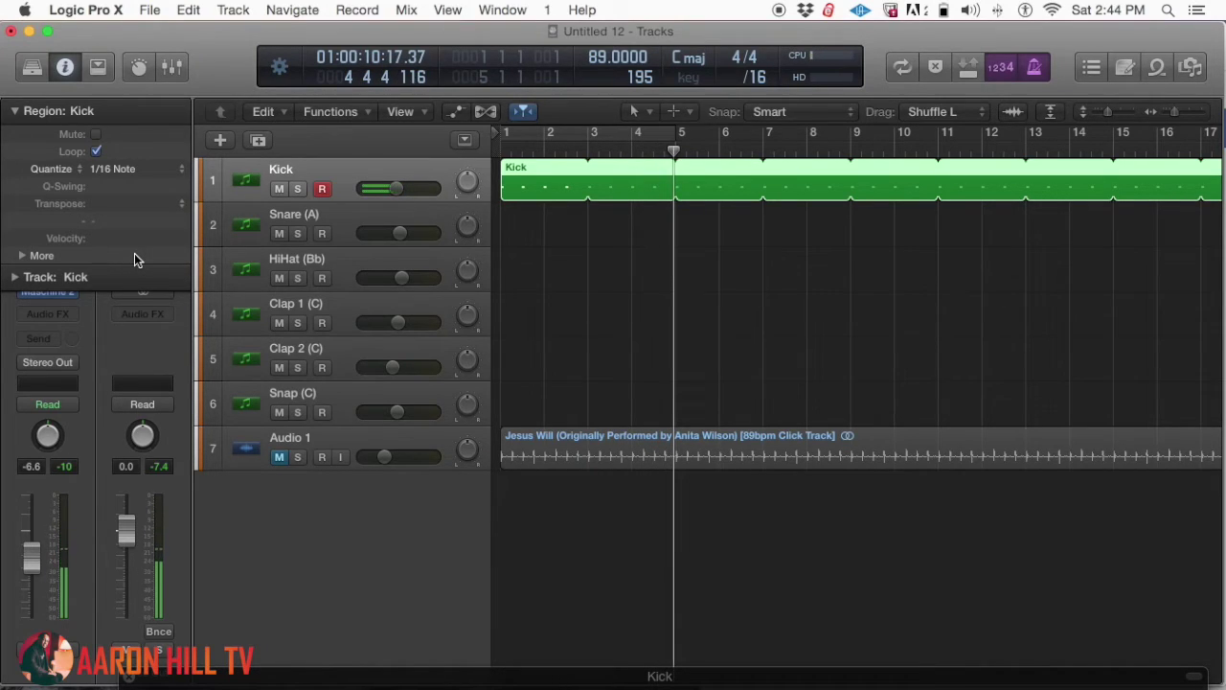
# With the Snare (A) track selected, unmute Audio 1, listen to it soloed from the start, and mute it again.
pyautogui.click(353, 211)
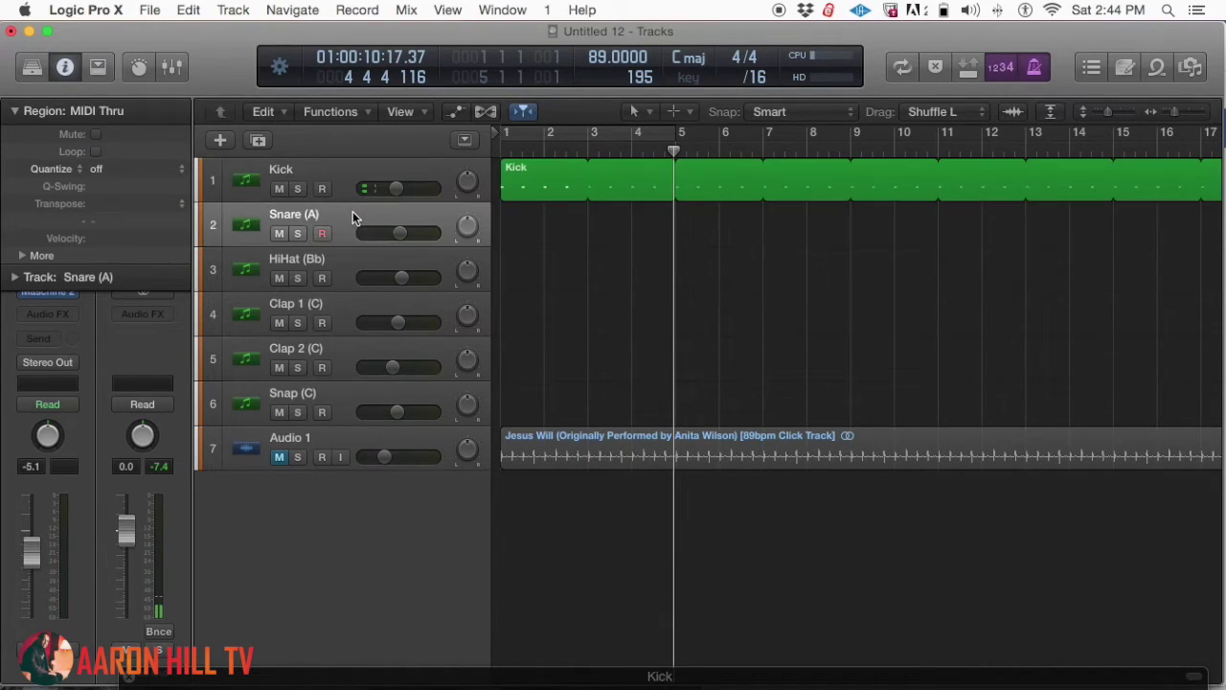
pyautogui.press('Return')
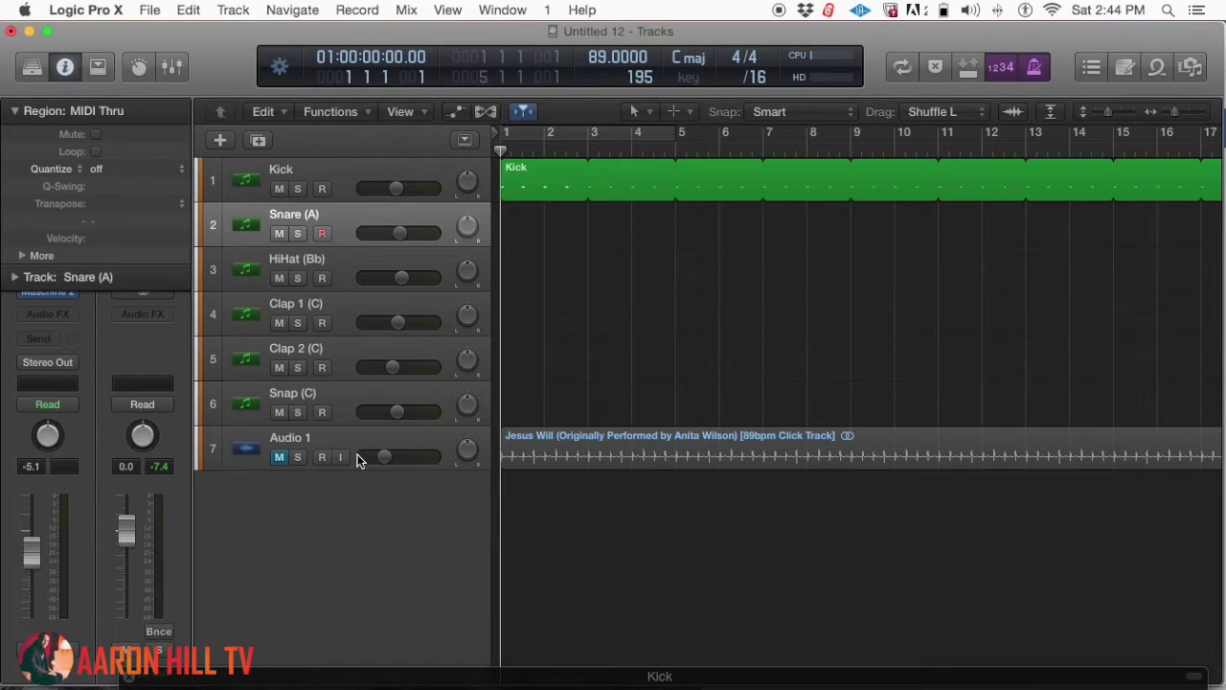
pyautogui.click(278, 457)
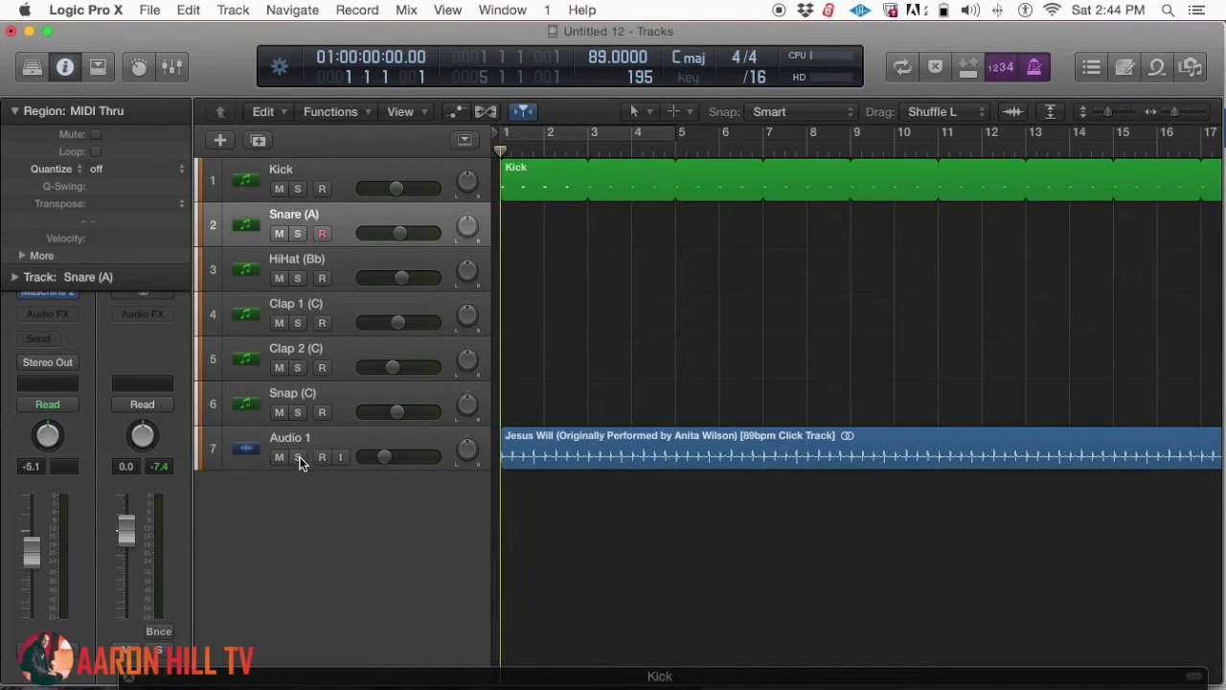
pyautogui.click(298, 458)
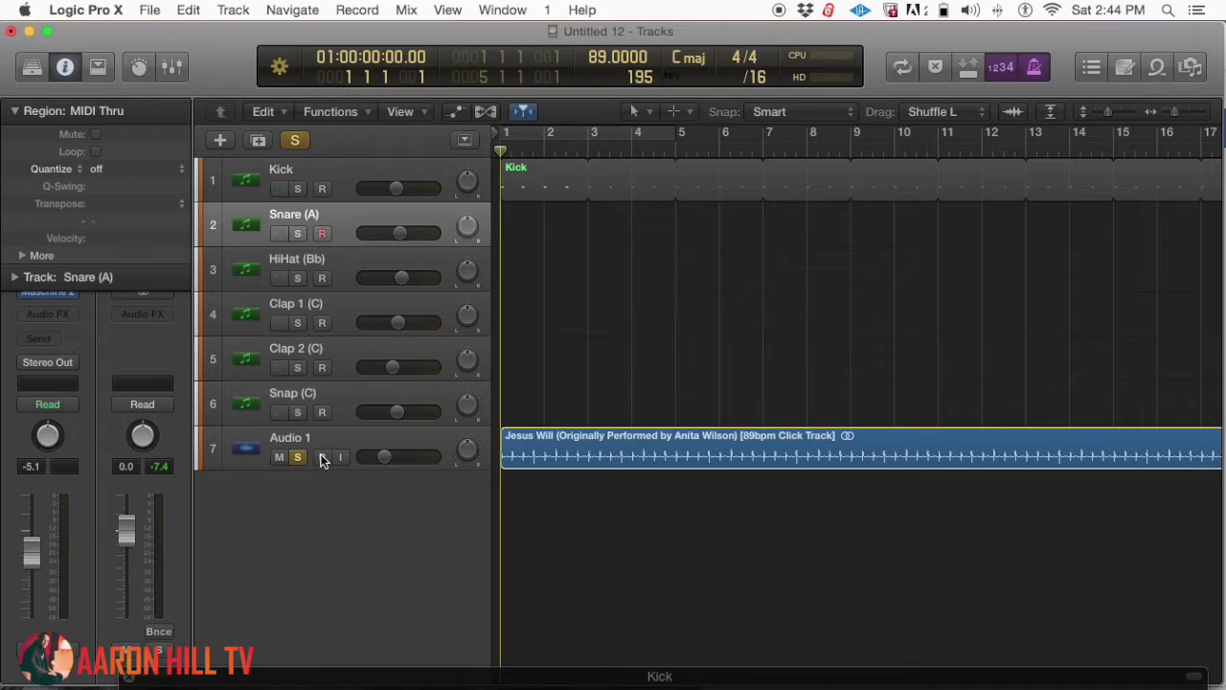
pyautogui.press('space')
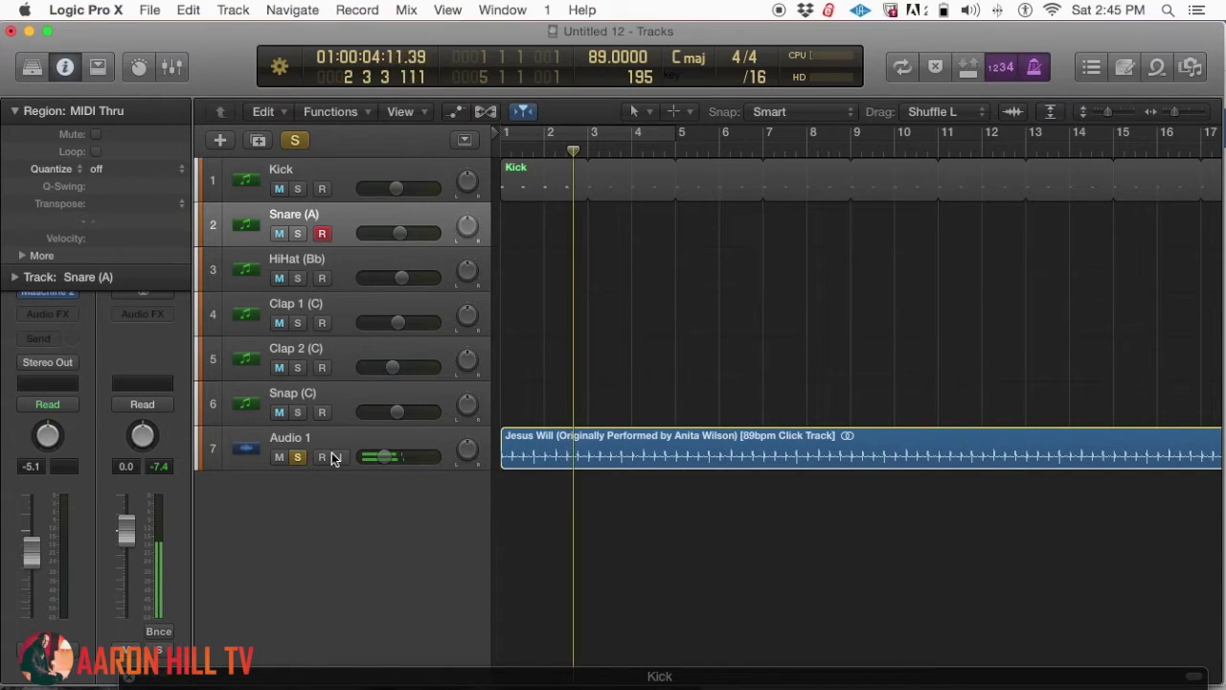
pyautogui.click(299, 456)
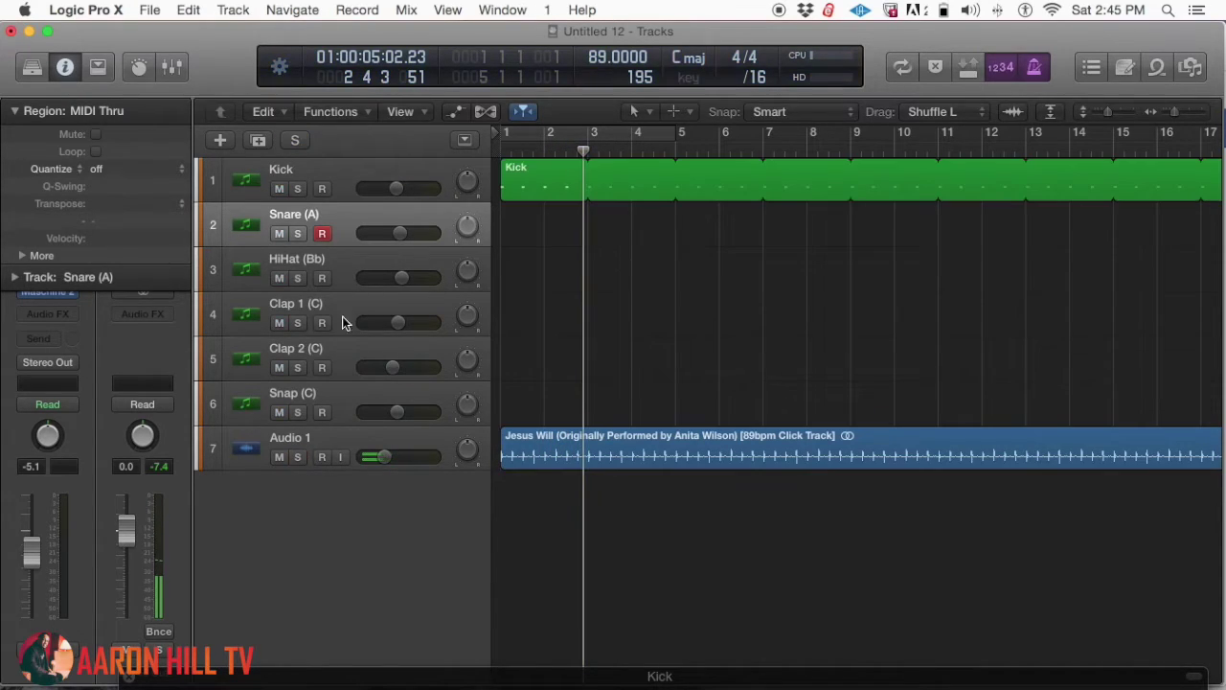
pyautogui.press('space')
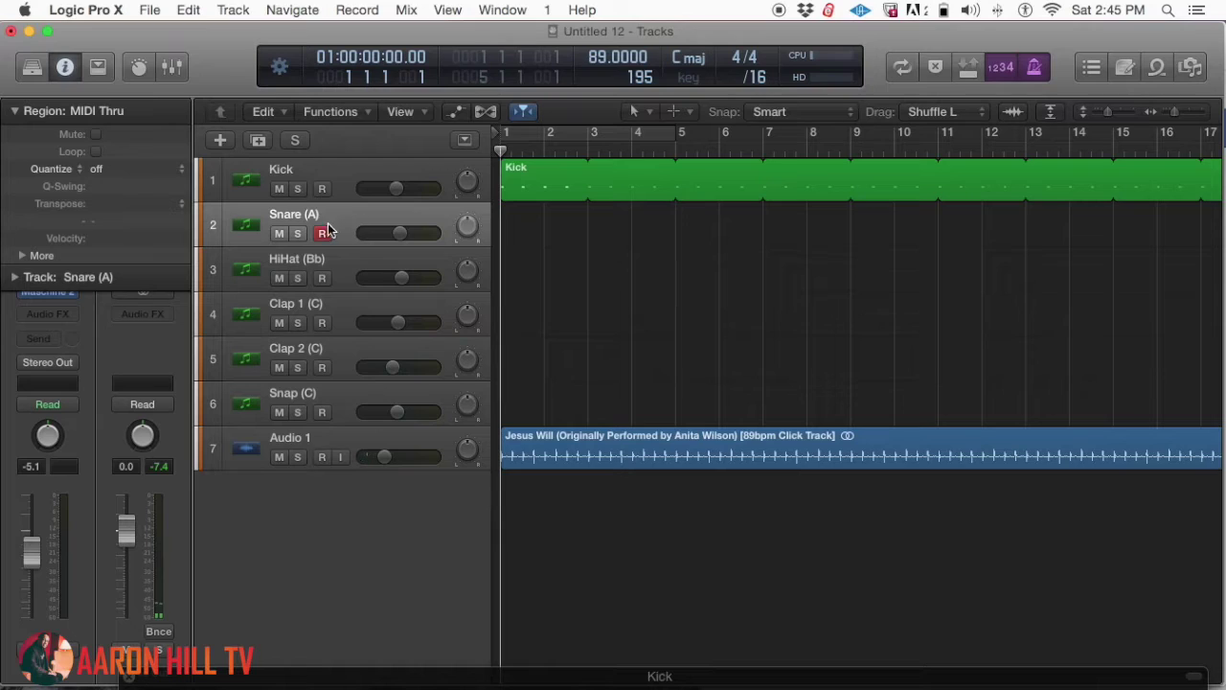
pyautogui.click(279, 456)
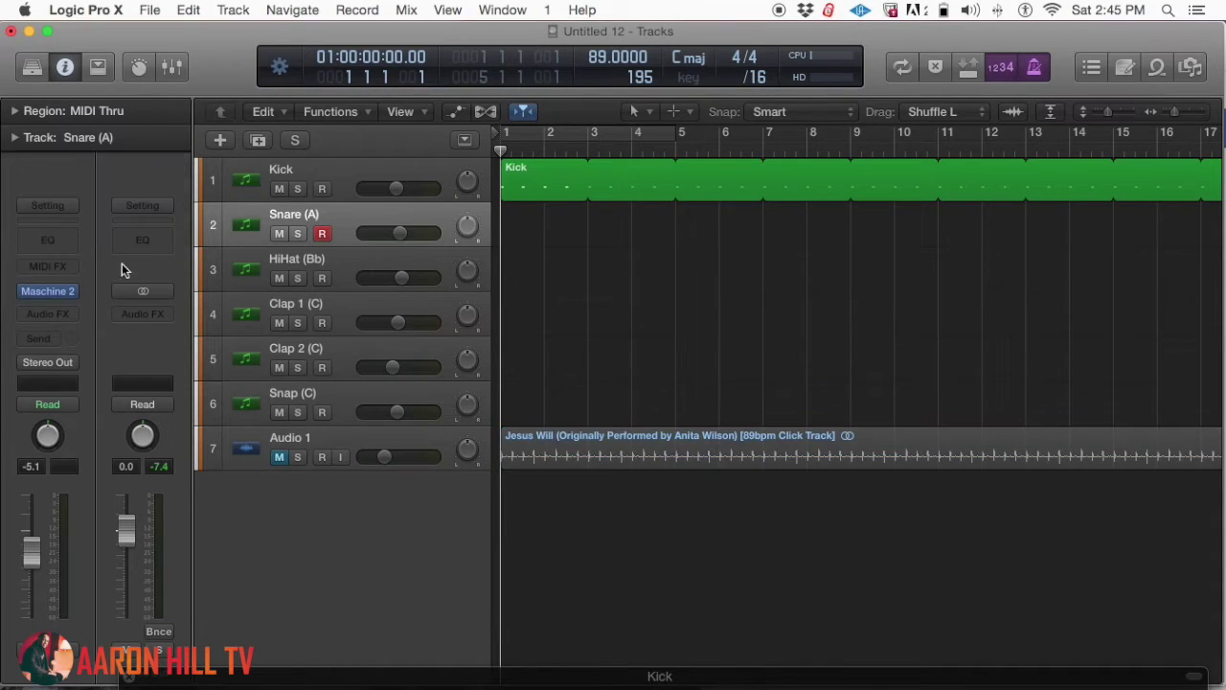
# Open the Snare (A) track's Maschine 2 instrument to examine its loaded sample, and move the plug-in window aside.
pyautogui.click(50, 295)
pyautogui.moveTo(438, 532); pyautogui.dragTo(455, 24)
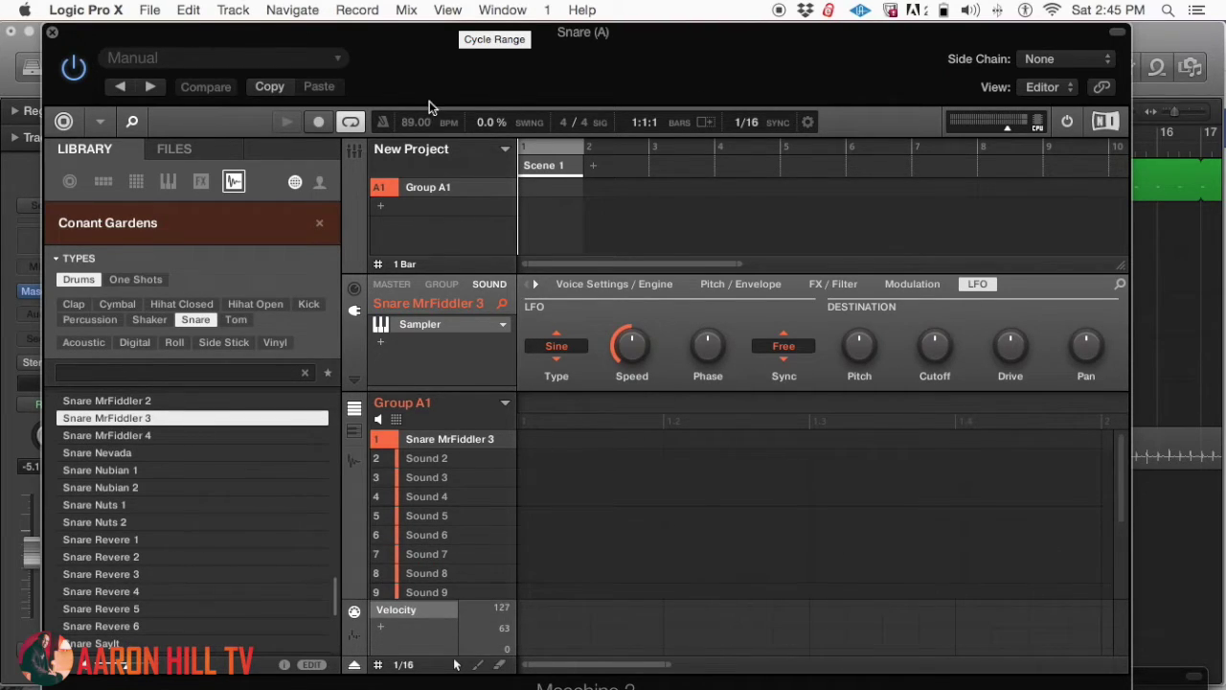
pyautogui.moveTo(625, 75); pyautogui.dragTo(621, 688)
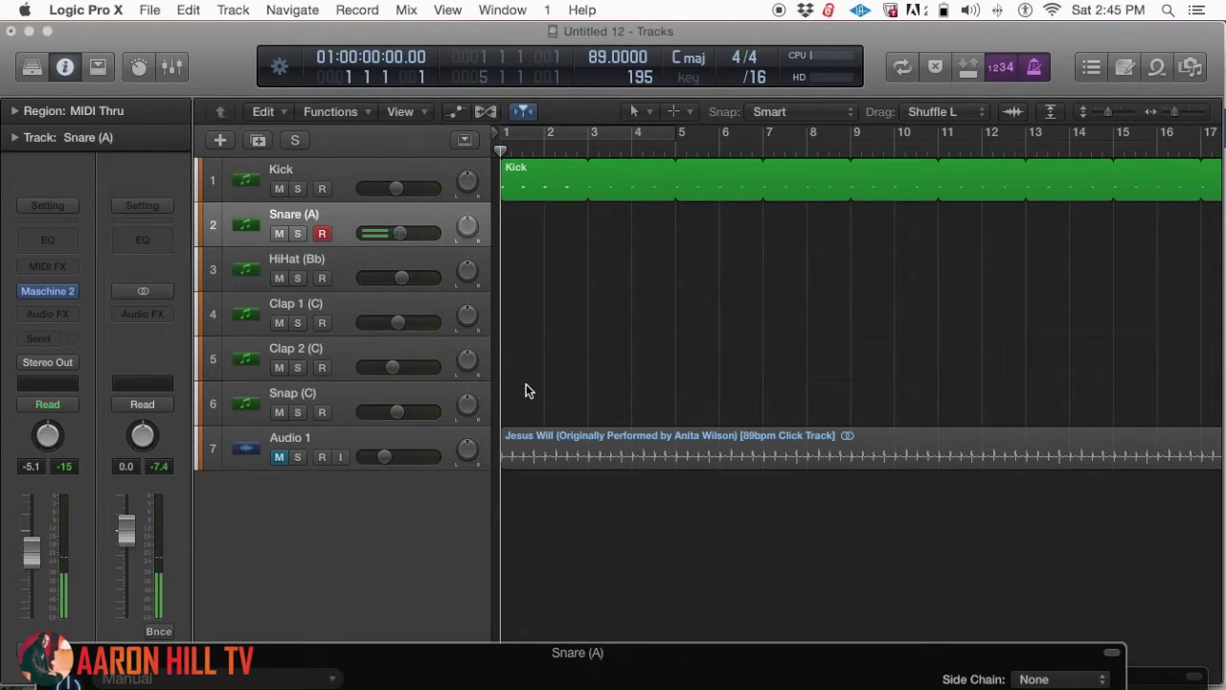
# Record a two-bar snare pattern on the Snare (A) track over bars 1 and 2.
pyautogui.press('r')
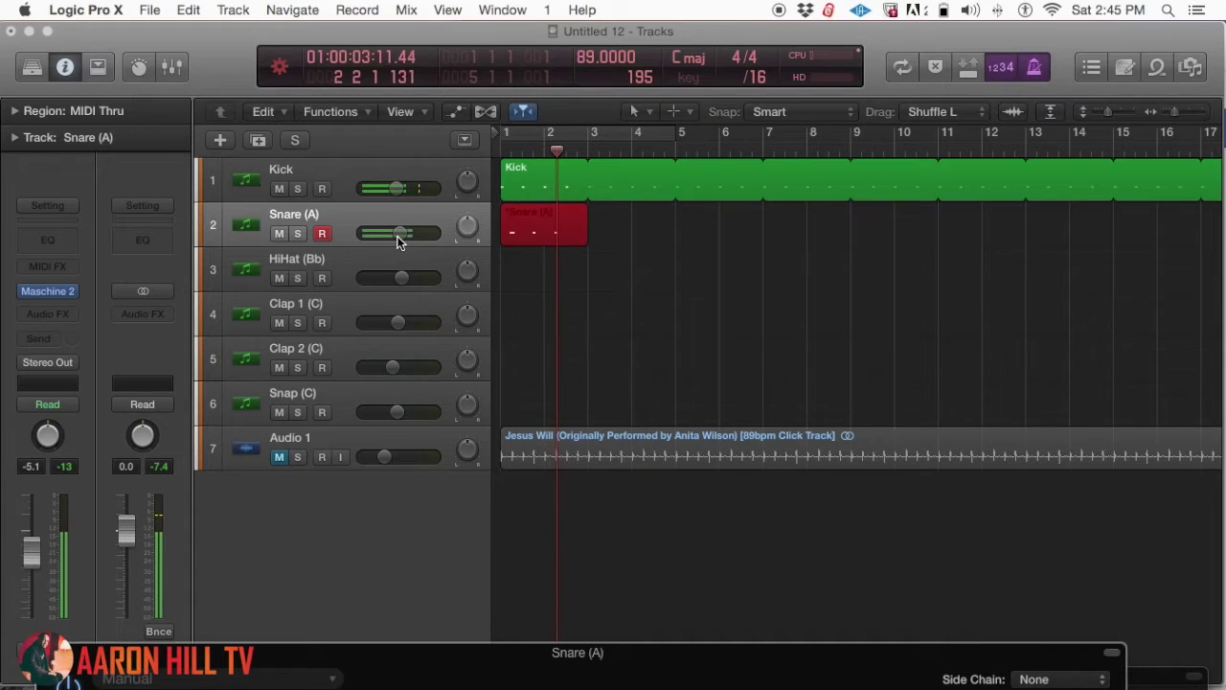
pyautogui.press('space')
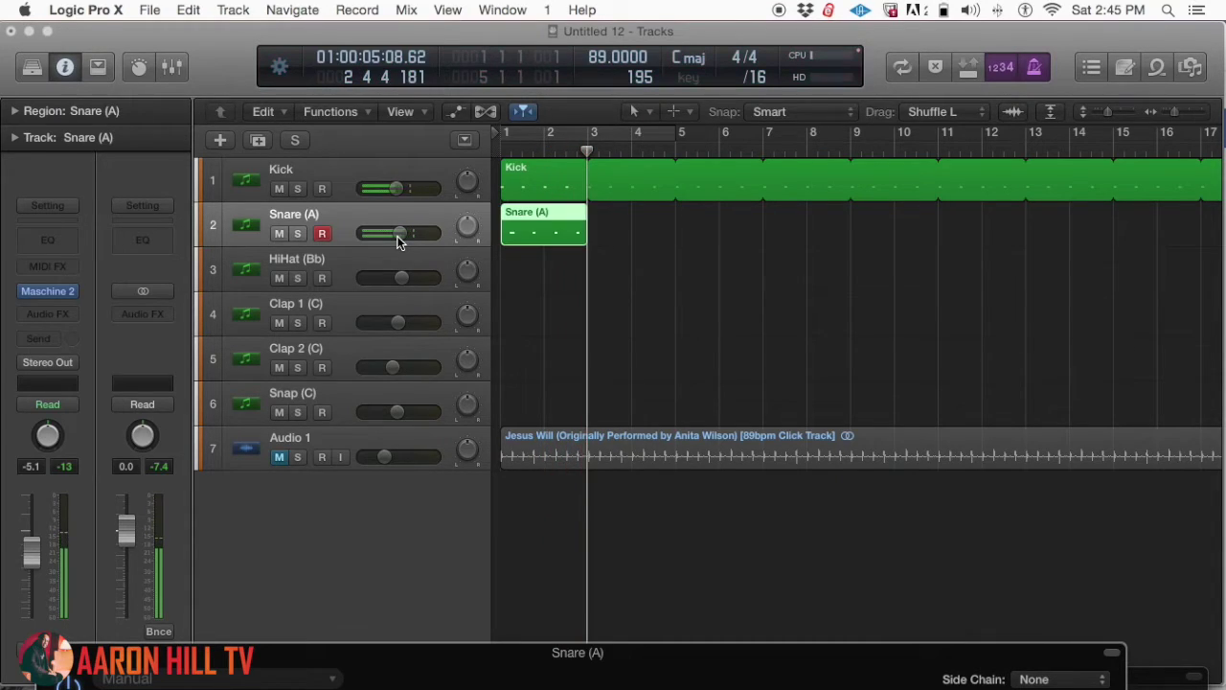
# Loop the recorded Snare (A) region and quantize it to 1/16 Note.
pyautogui.click(13, 112)
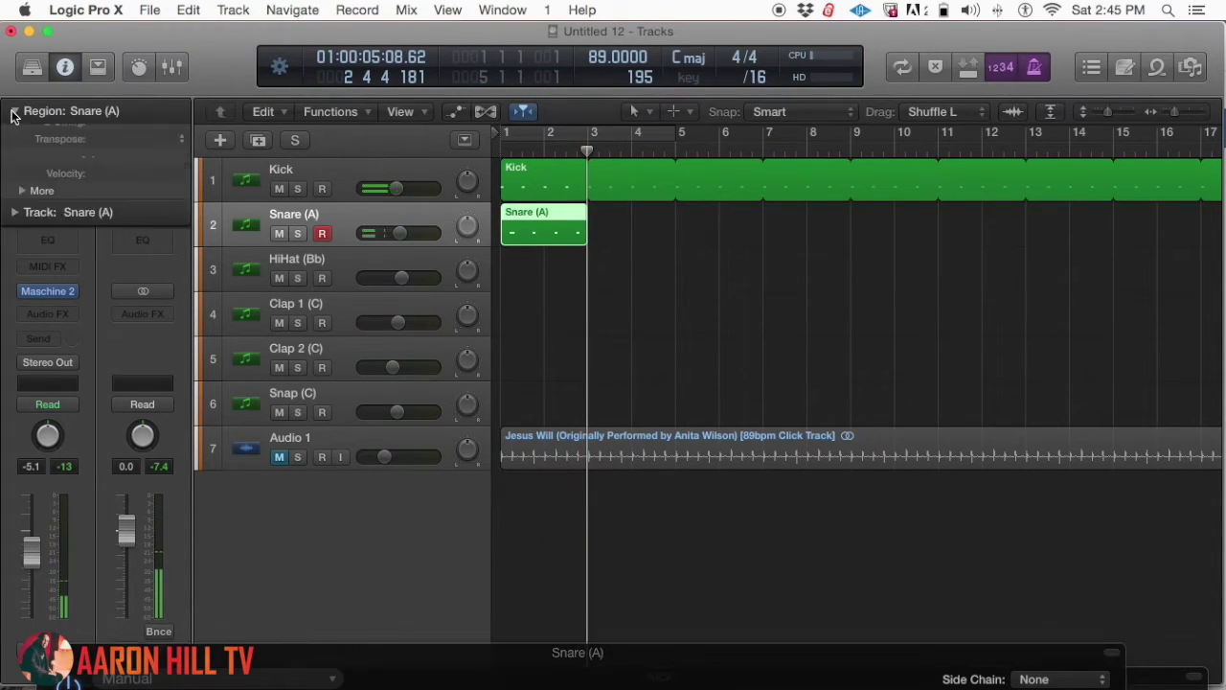
pyautogui.click(95, 152)
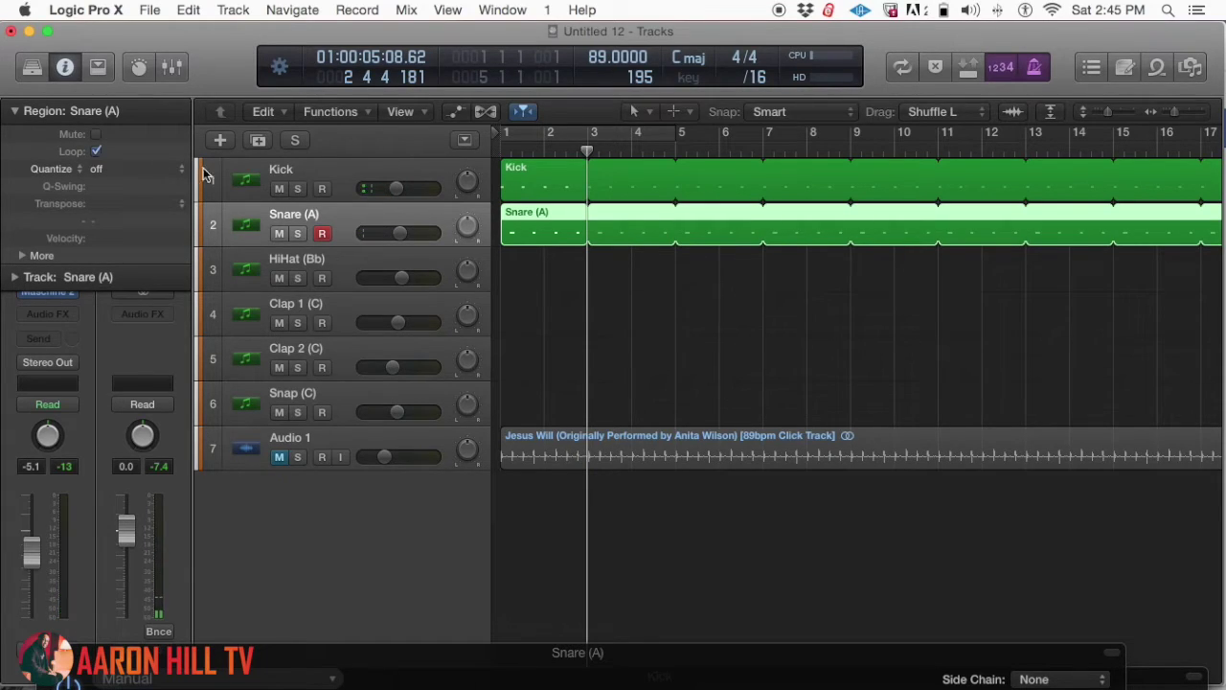
pyautogui.click(120, 168)
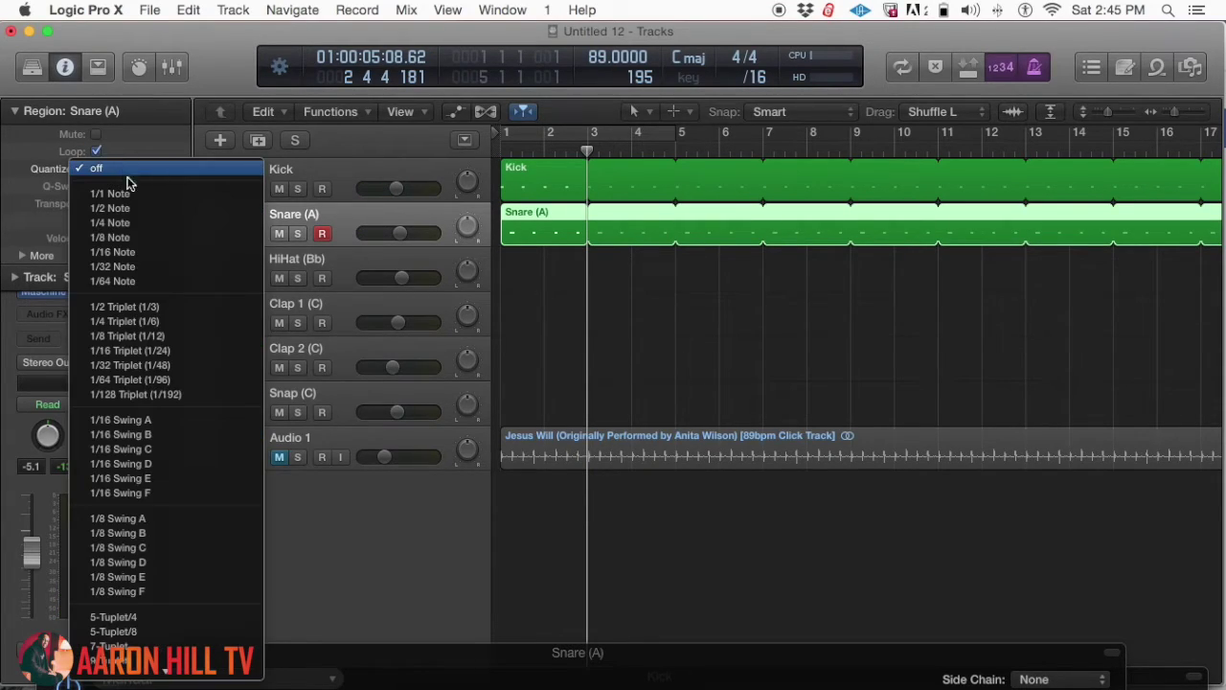
pyautogui.click(139, 252)
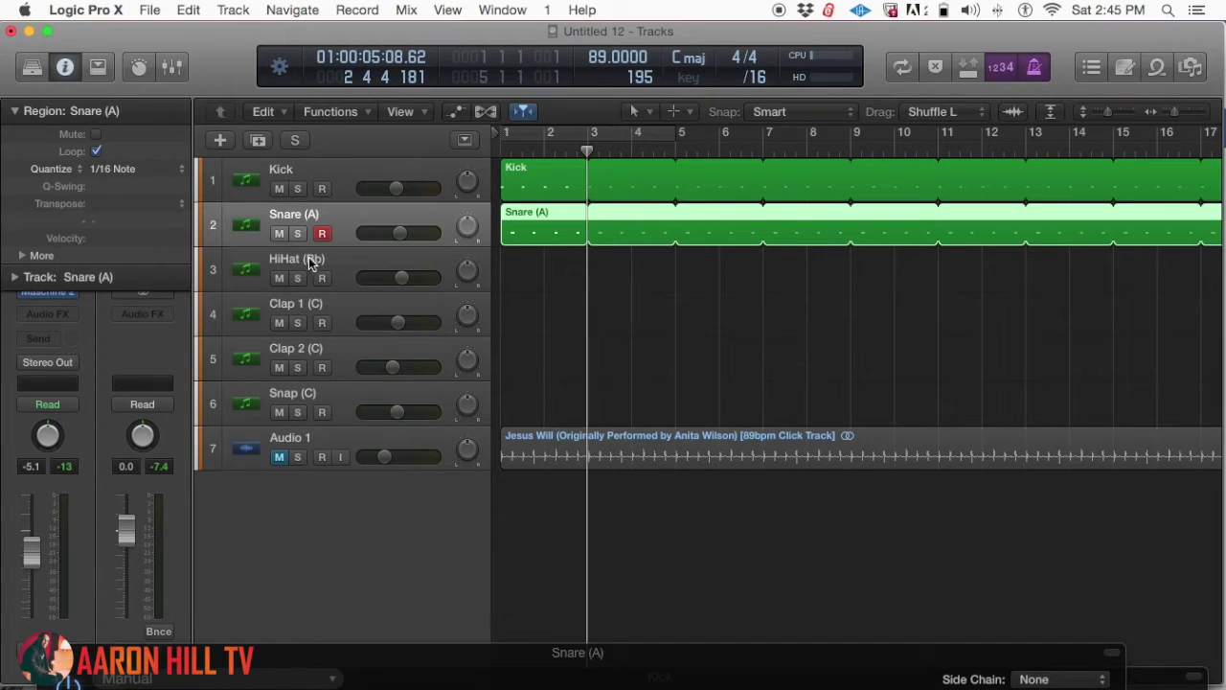
# Unmute and solo the Audio 1 track and play the reference audio from the beginning.
pyautogui.press('space')
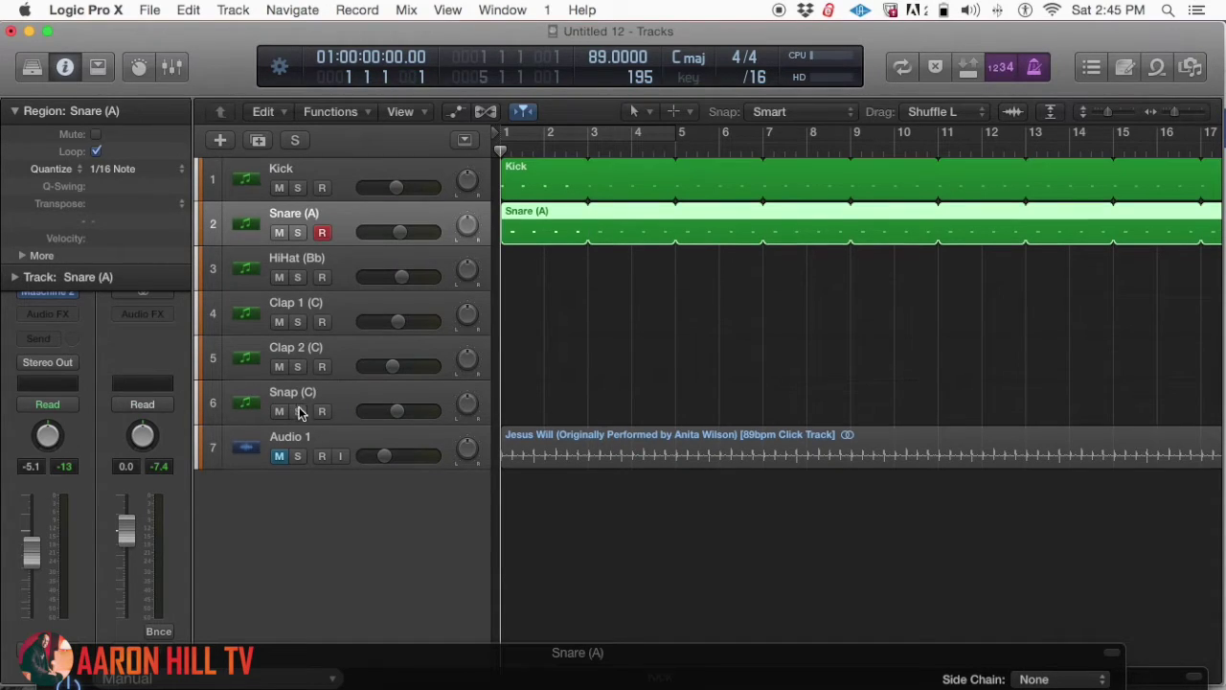
pyautogui.click(279, 456)
pyautogui.click(297, 457)
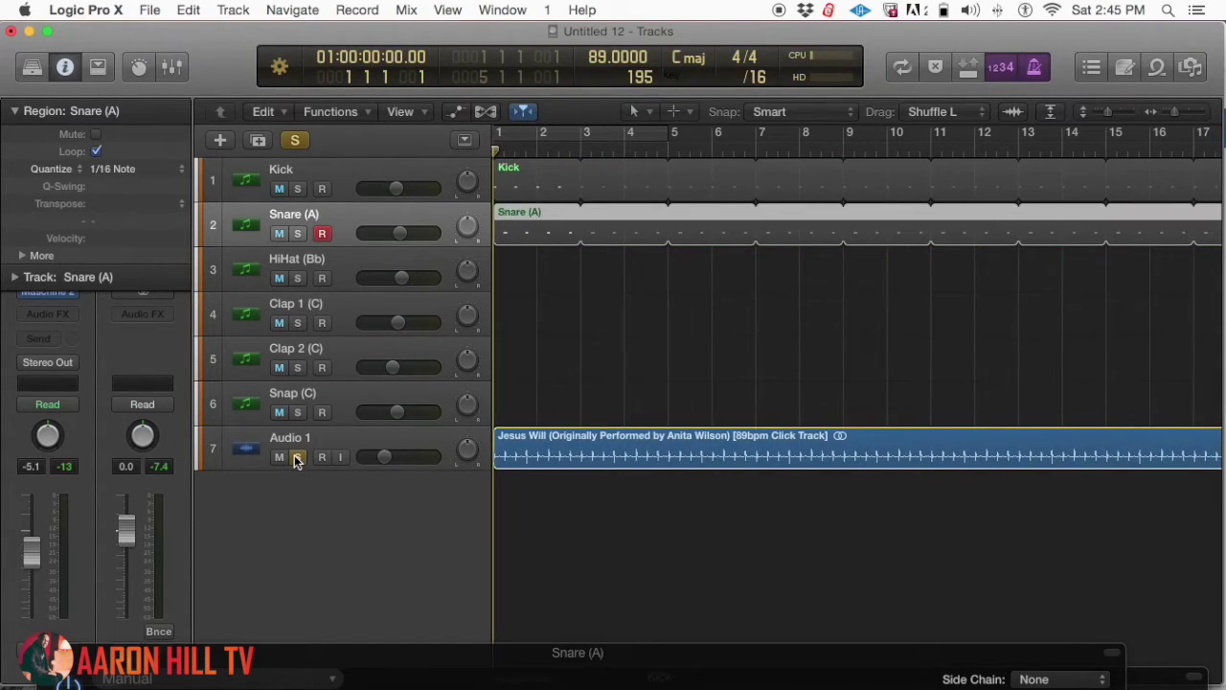
pyautogui.press('space')
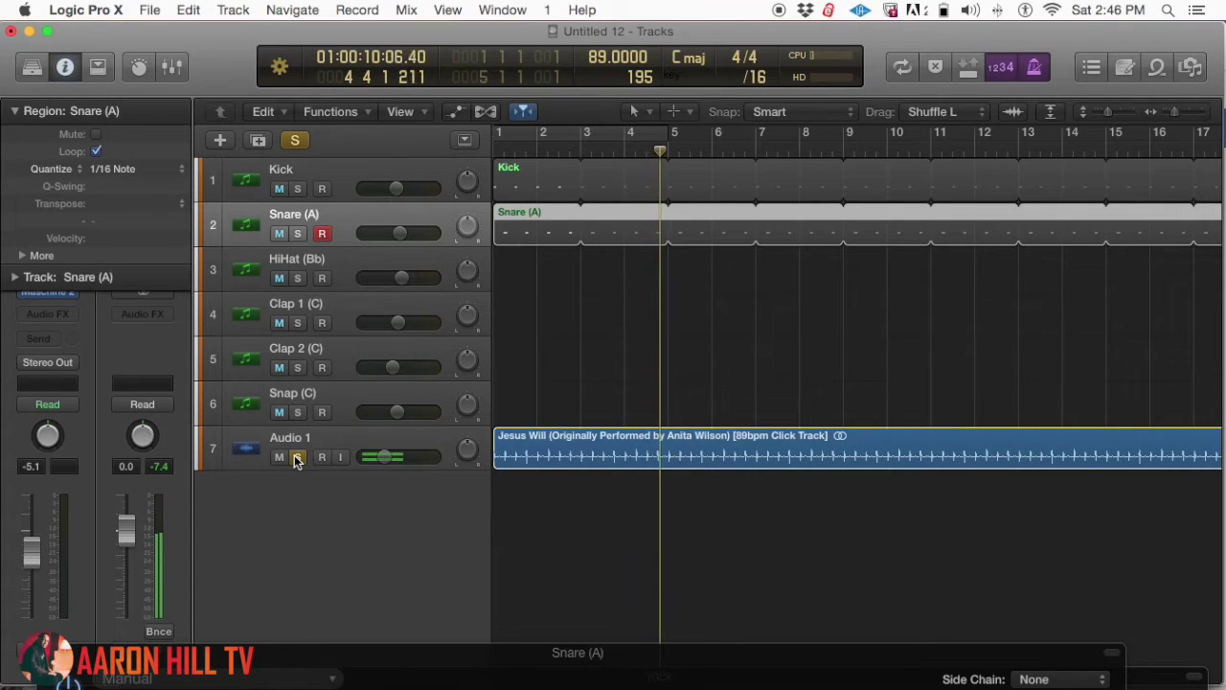
# Turn off the Audio 1 solo and open the HiHat (Bb) track's Maschine 2 instrument to examine its loaded closed hi-hat sample.
pyautogui.click(297, 457)
pyautogui.click(355, 265)
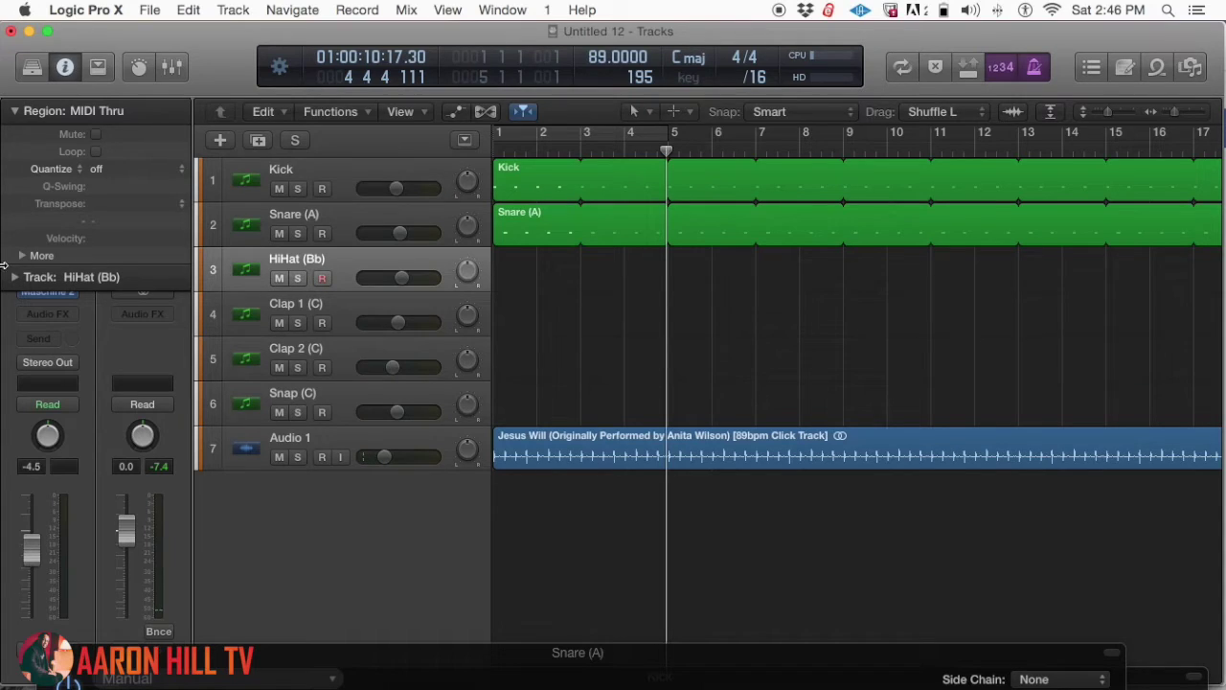
pyautogui.click(17, 111)
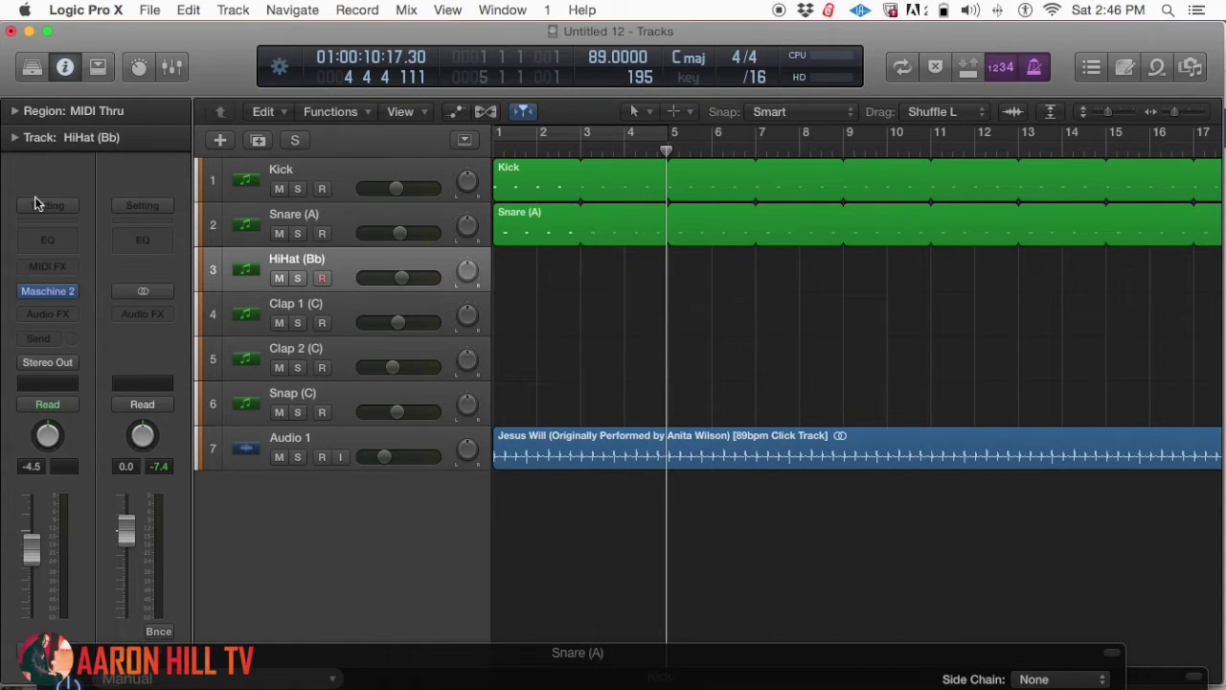
pyautogui.click(44, 291)
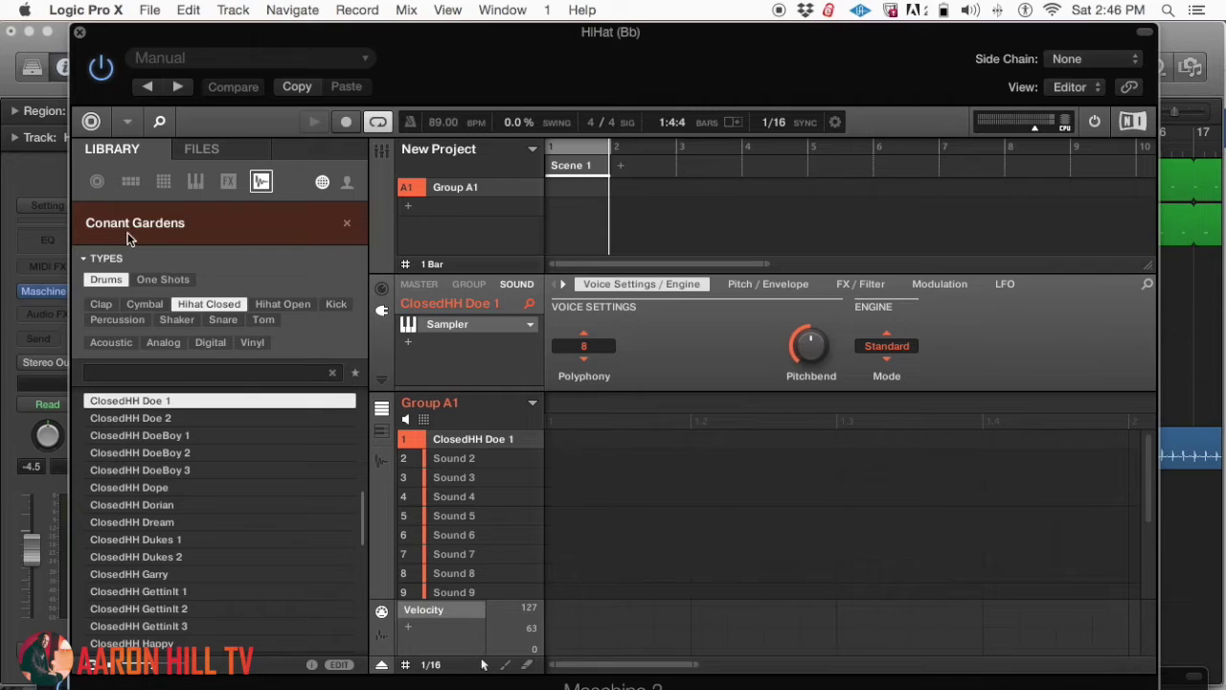
pyautogui.click(80, 35)
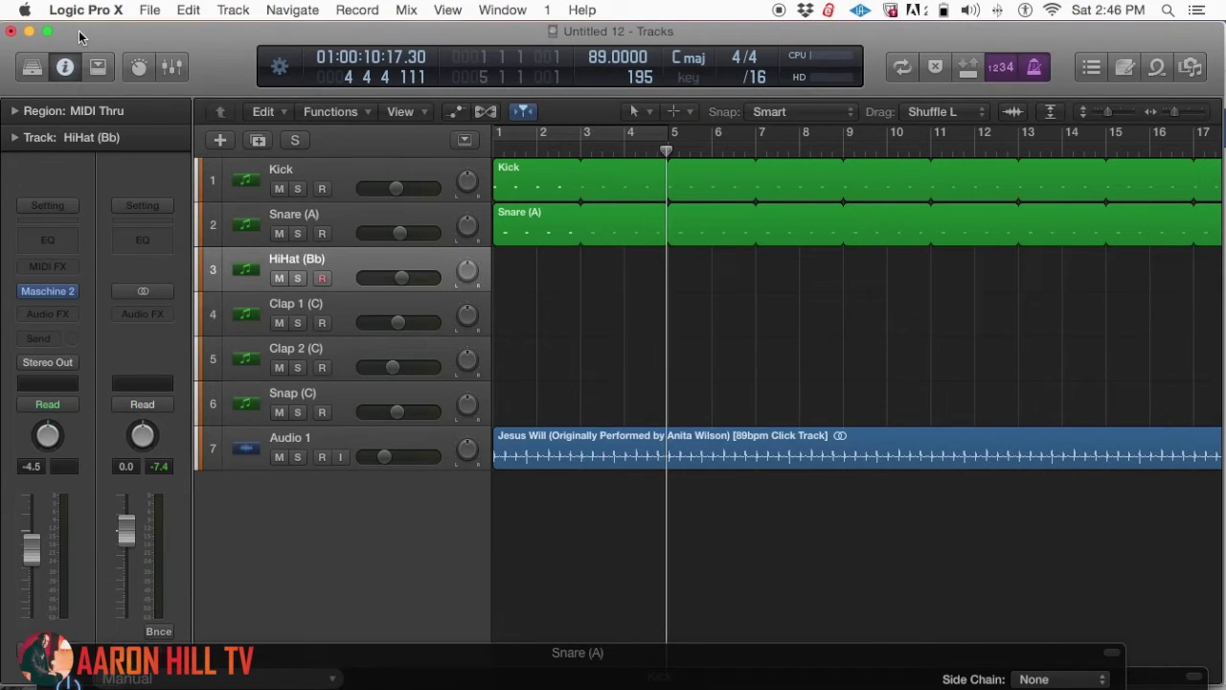
# Solo the Audio 1 track and play the start of the reference audio to hear its hi-hat part.
pyautogui.press('Return')
pyautogui.click(298, 457)
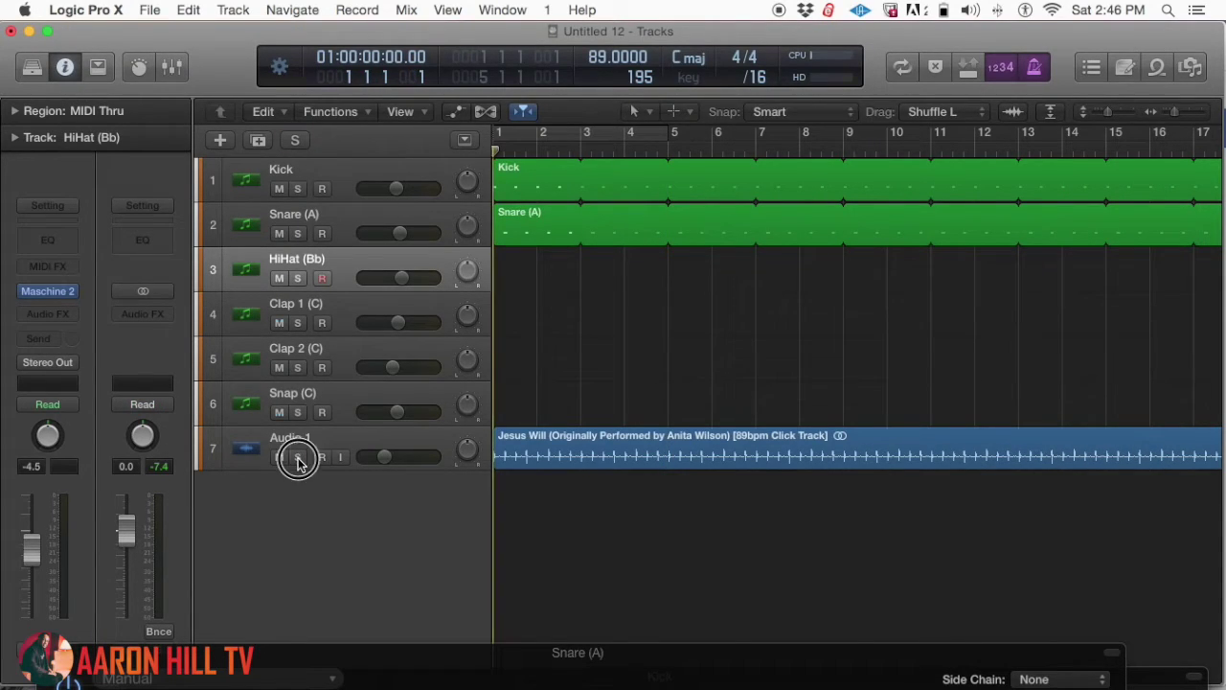
pyautogui.press('space')
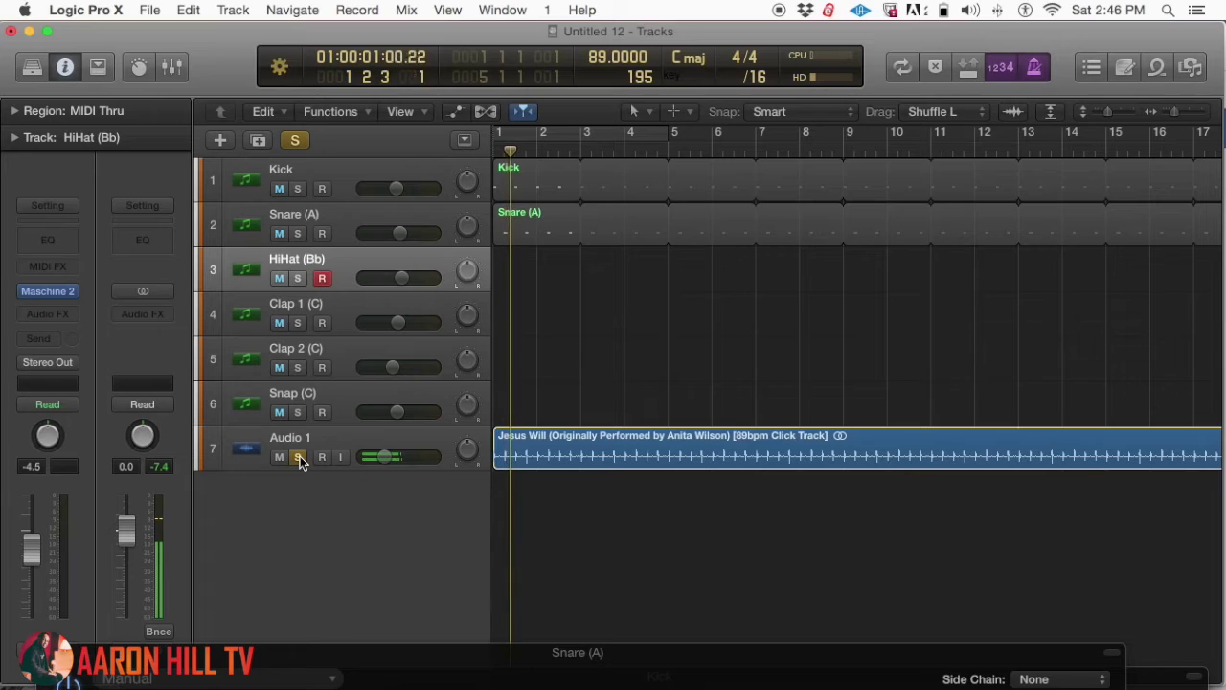
pyautogui.press('space')
pyautogui.press('Return')
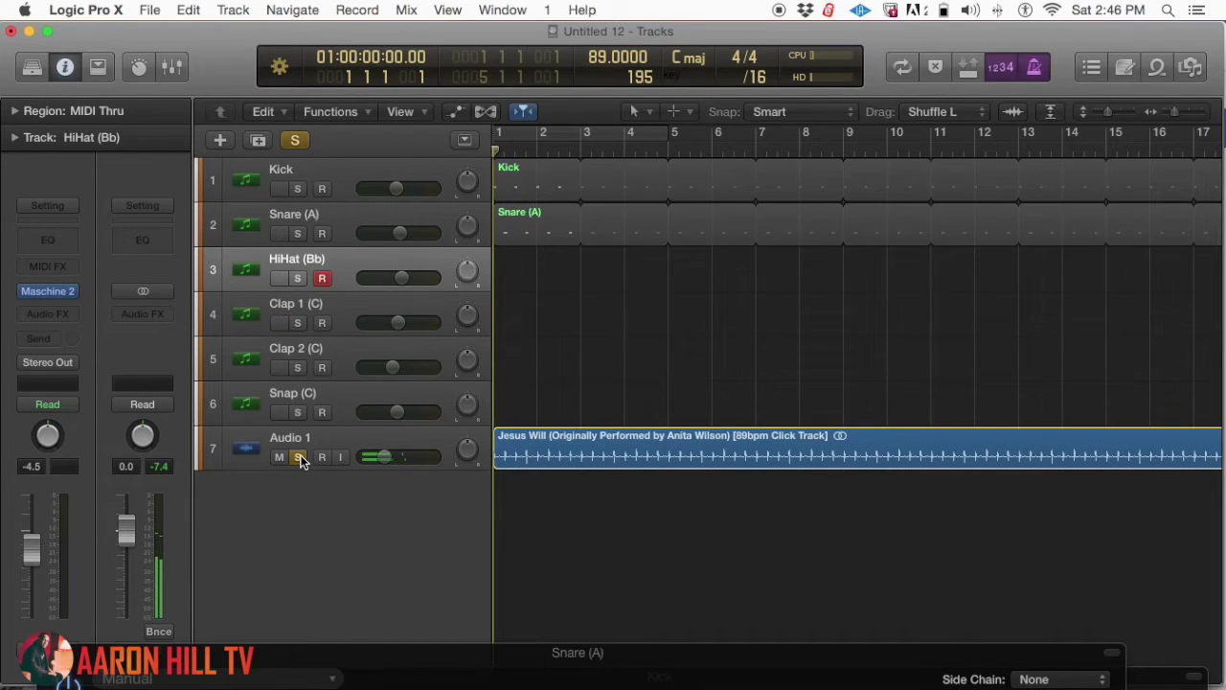
# Unsolo and mute Audio 1, and record a two-bar hi-hat pattern on the HiHat (Bb) track over bars 1 and 2.
pyautogui.click(298, 457)
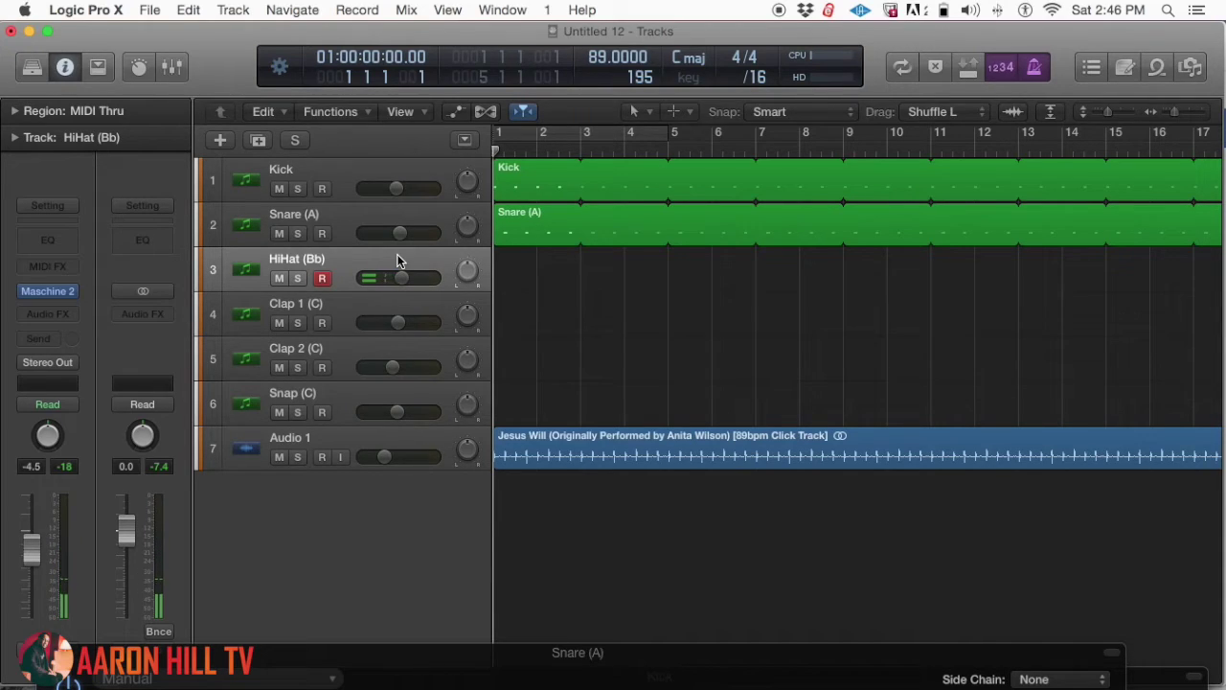
pyautogui.click(280, 457)
pyautogui.press('r')
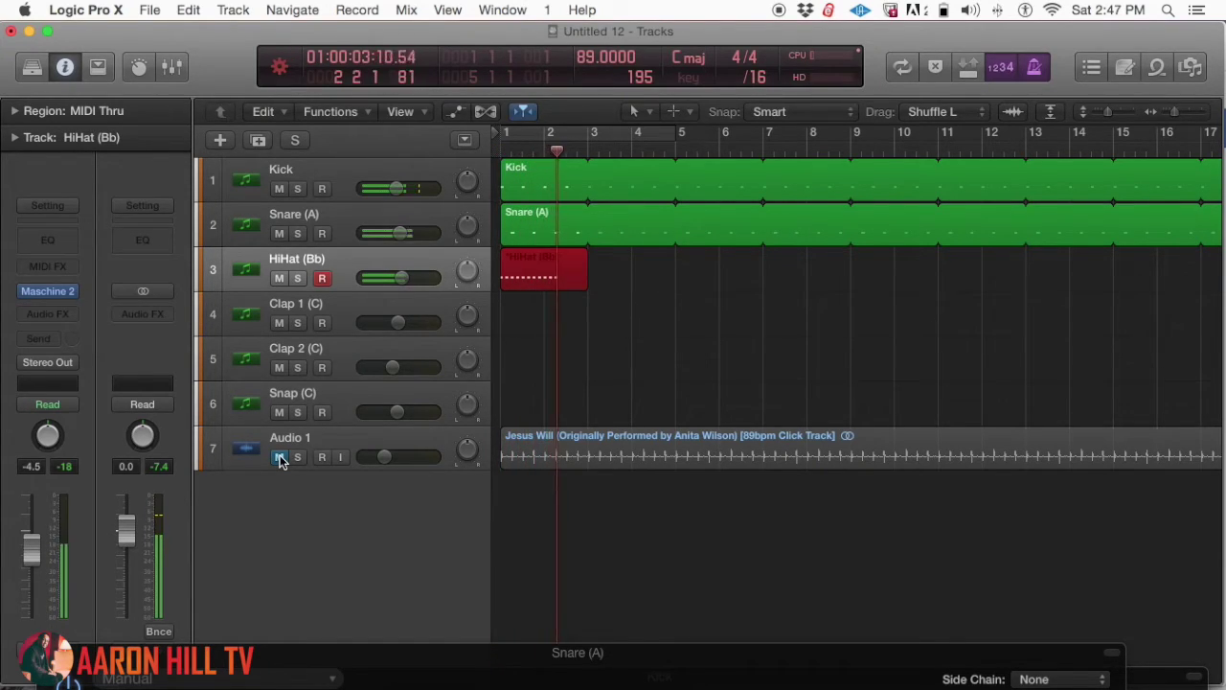
pyautogui.press('space')
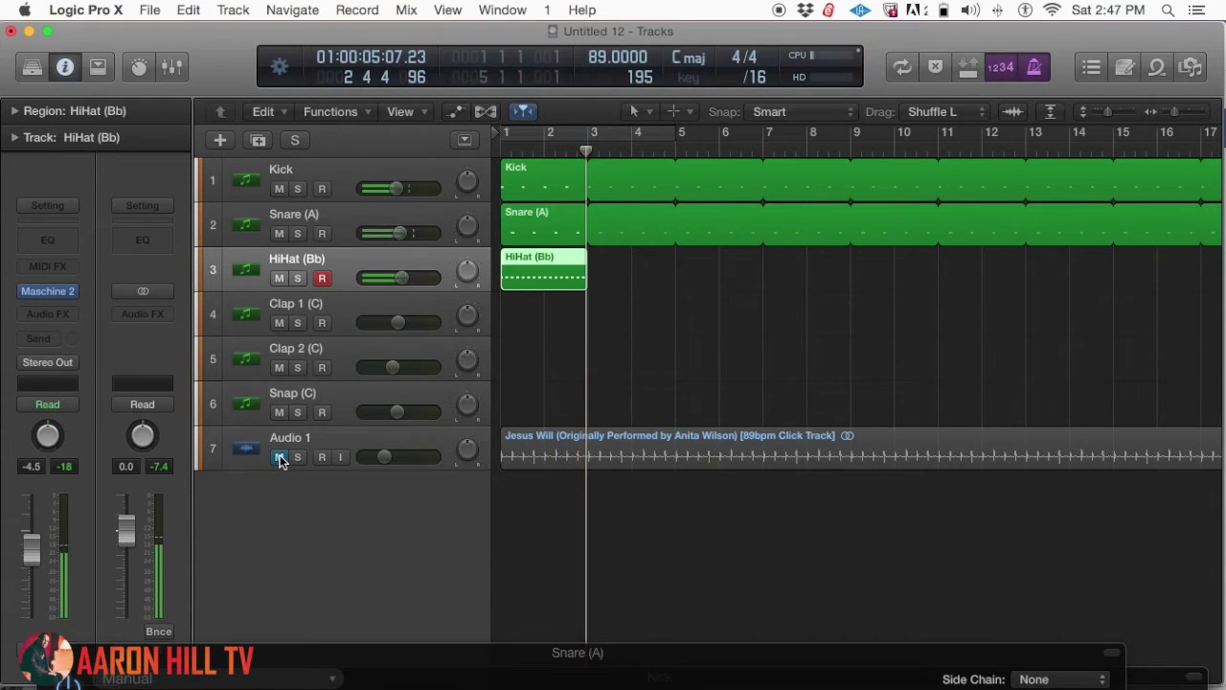
pyautogui.press('Return')
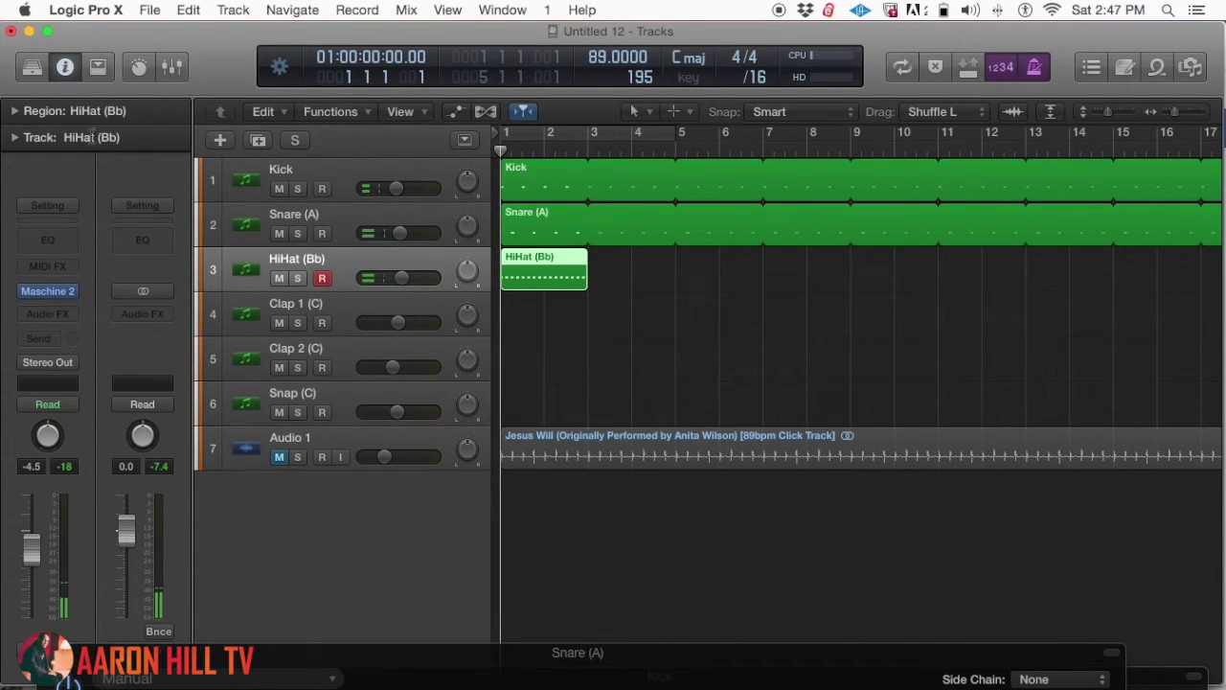
# Loop the recorded HiHat (Bb) region and quantize it to 1/16 Note.
pyautogui.click(16, 112)
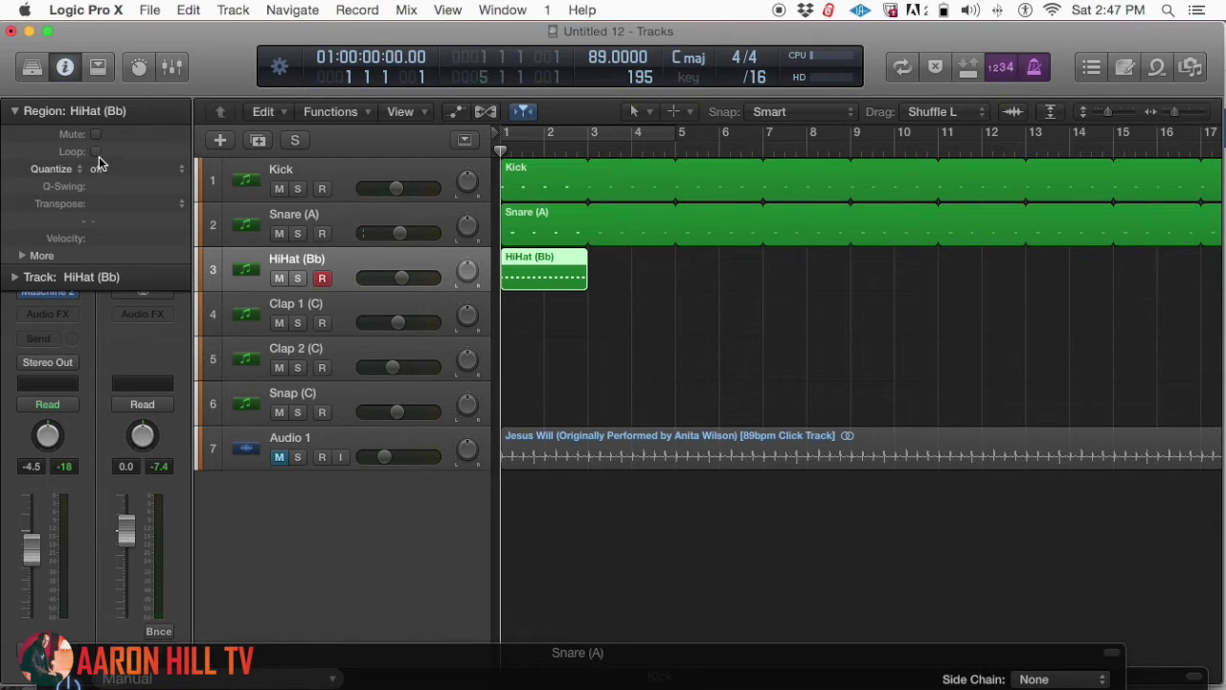
pyautogui.click(96, 151)
pyautogui.click(132, 173)
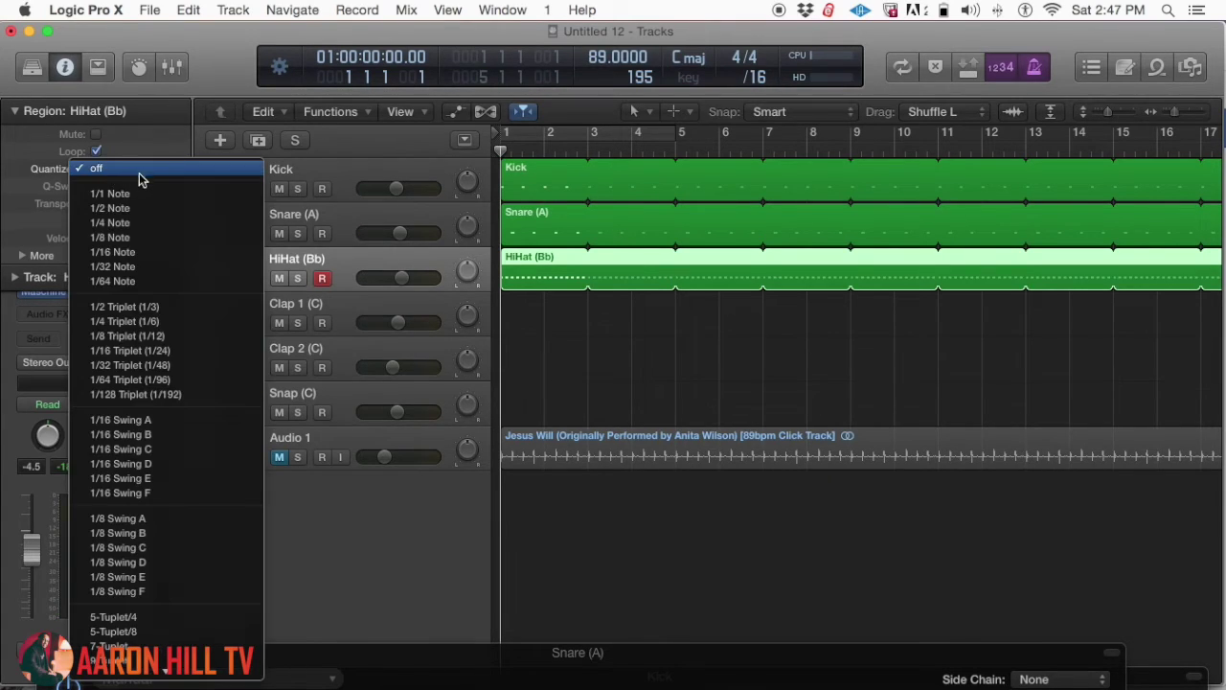
pyautogui.click(139, 254)
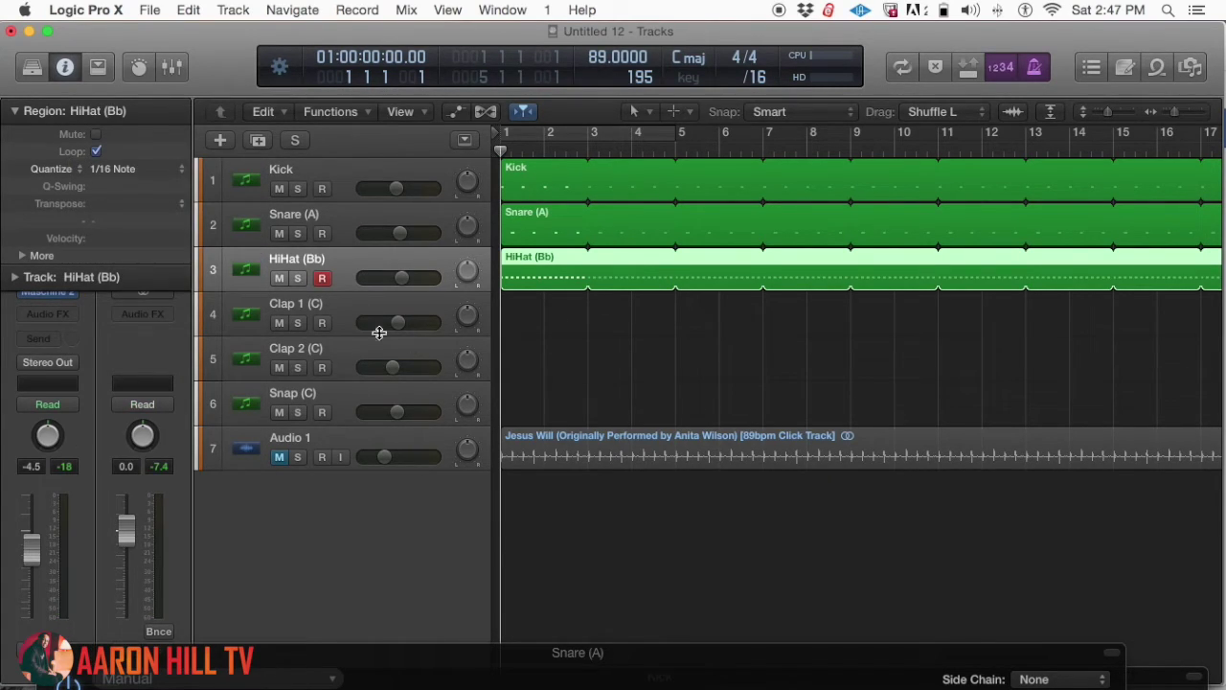
# Play the first bars of the reference audio with Audio 1 soloed, and end the solo after listening.
pyautogui.click(297, 457)
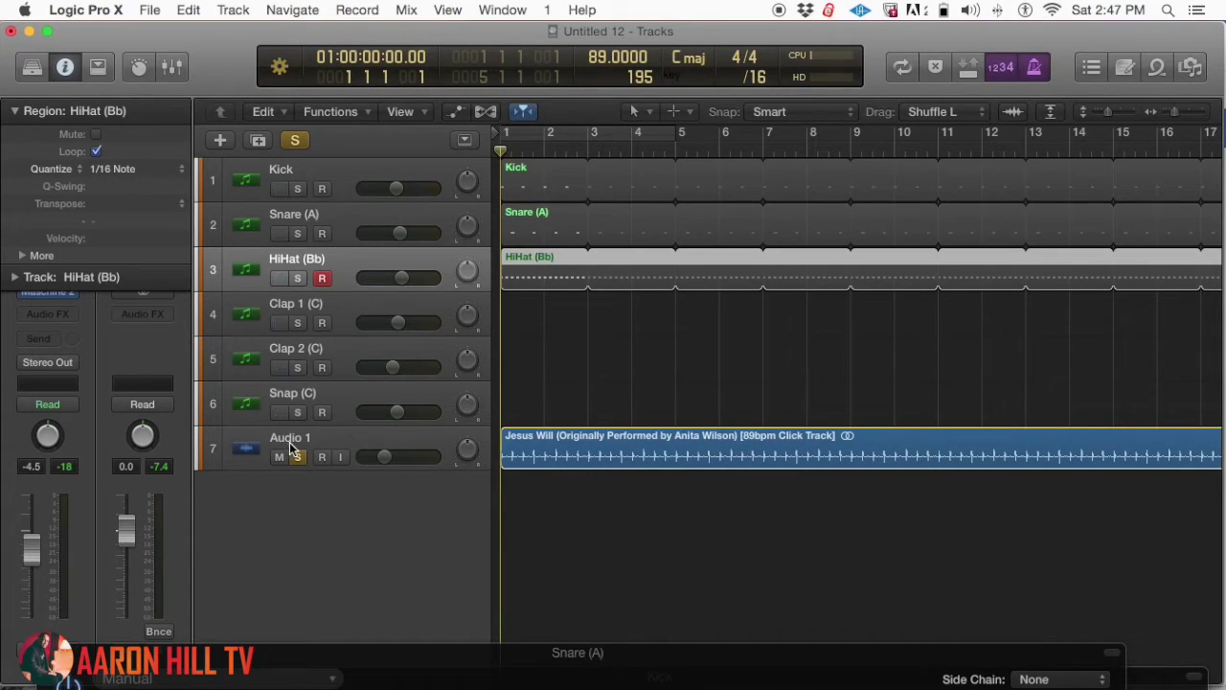
pyautogui.press('space')
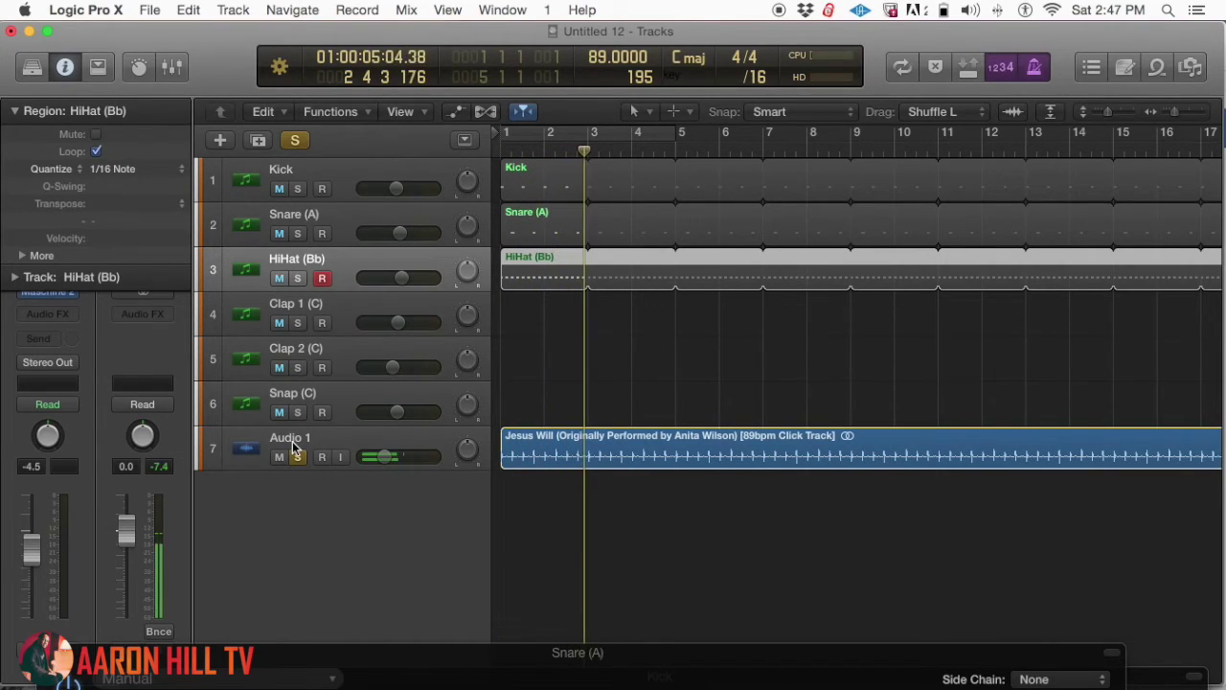
pyautogui.press('space')
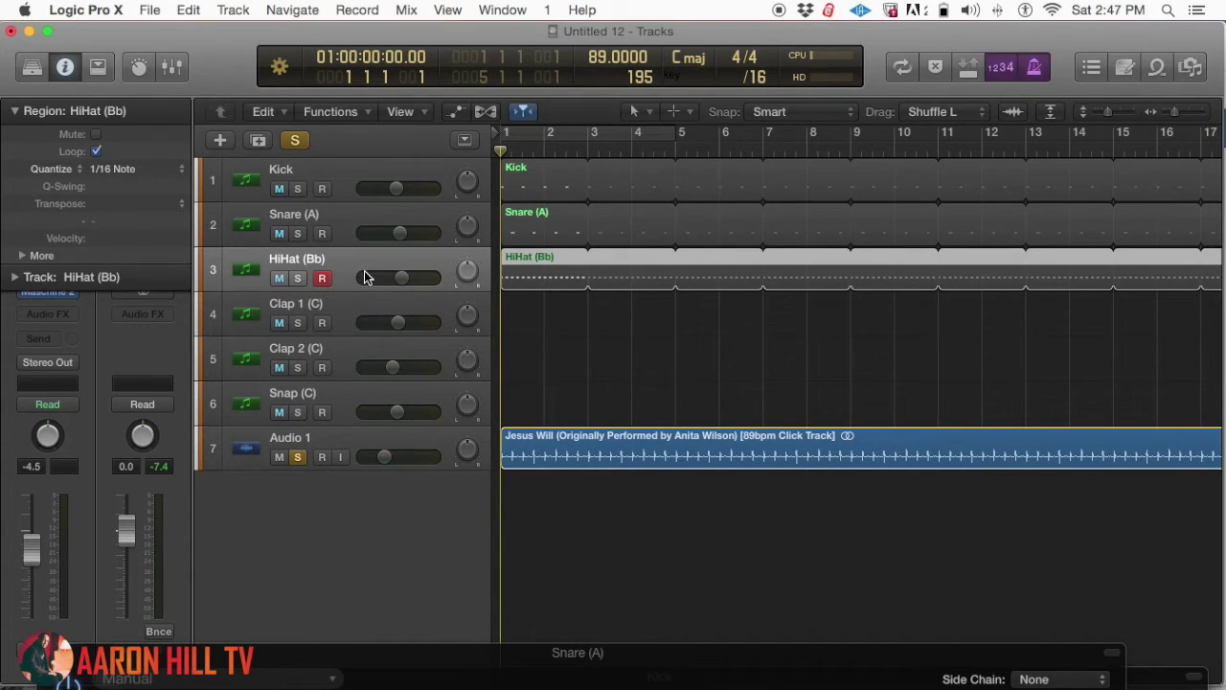
pyautogui.click(297, 457)
# Open the Clap 1 (C) track's Battery 4 instrument to examine the 2 Funk Kit clap cell, and close the plug-in window.
pyautogui.click(351, 306)
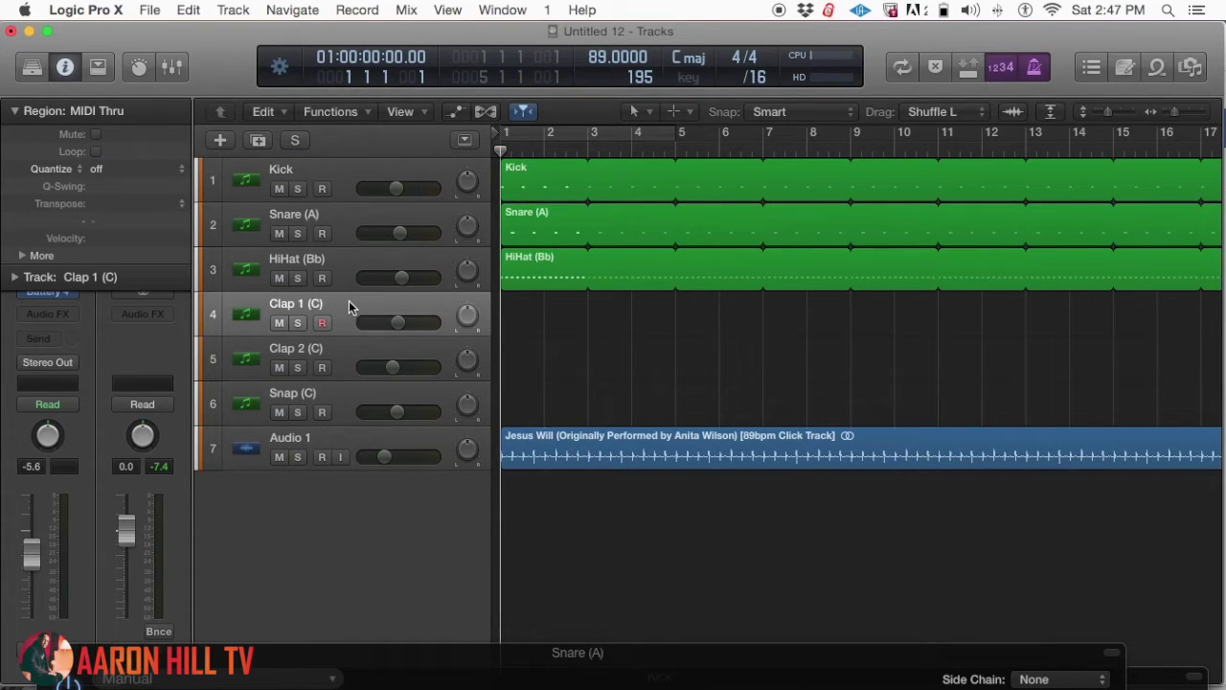
pyautogui.click(50, 292)
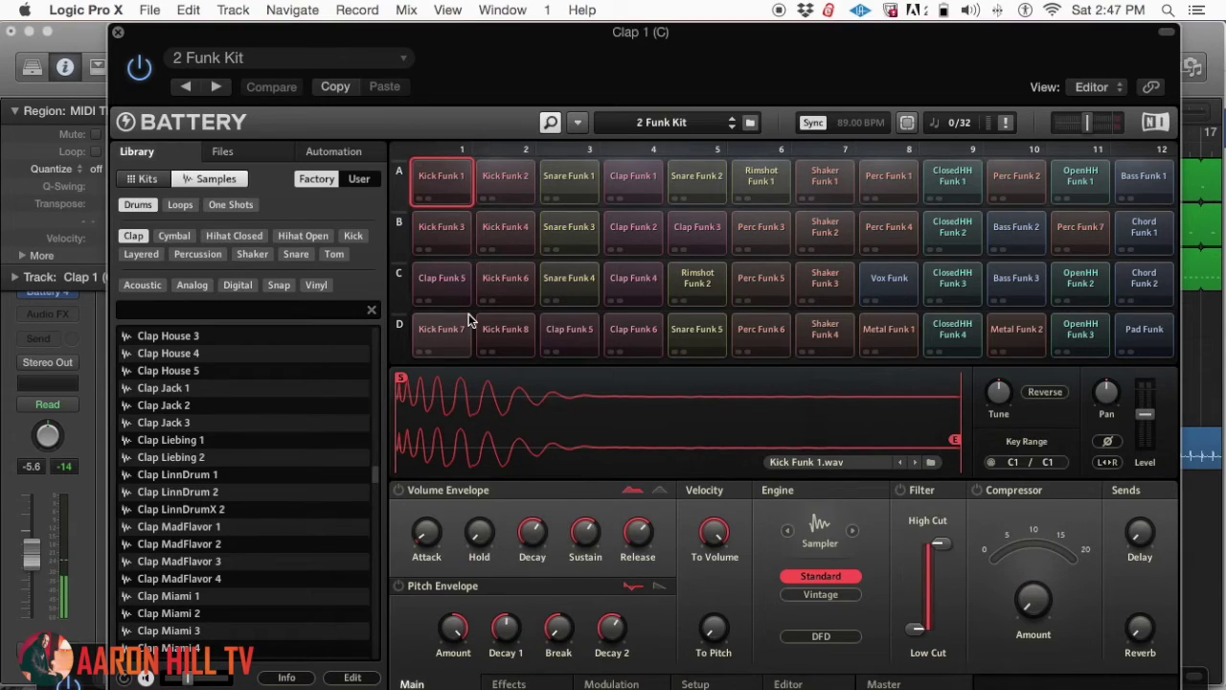
pyautogui.moveTo(639, 35); pyautogui.dragTo(610, 49)
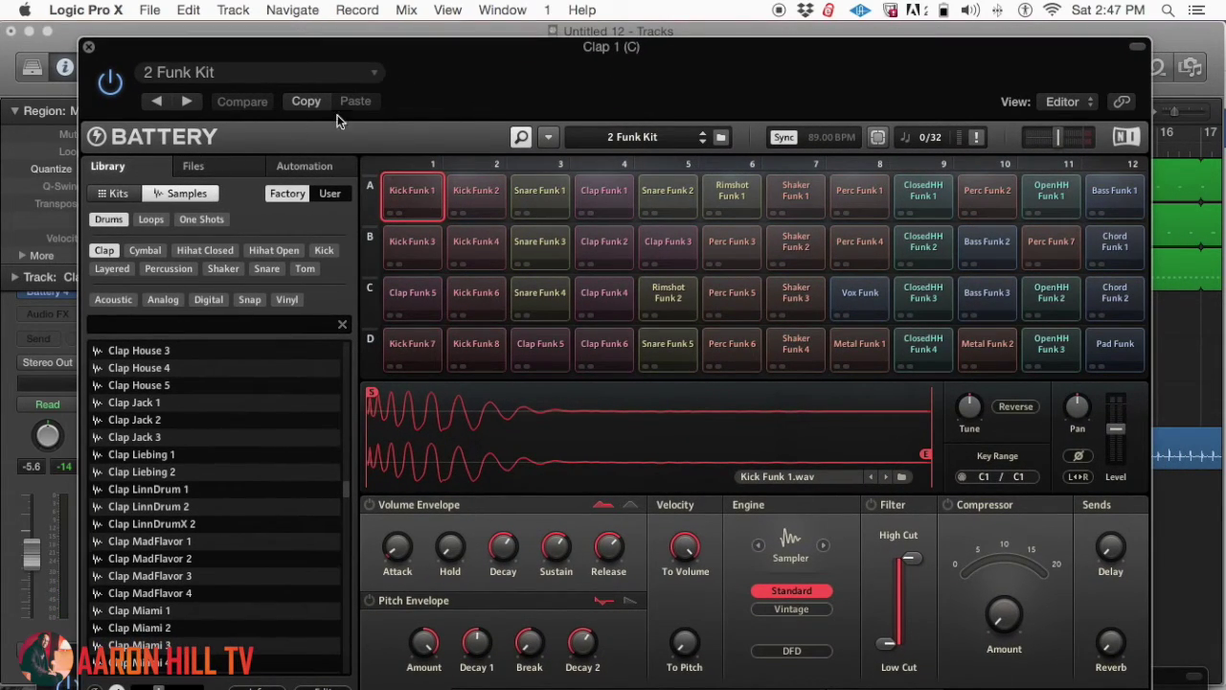
pyautogui.moveTo(510, 82); pyautogui.dragTo(503, 86)
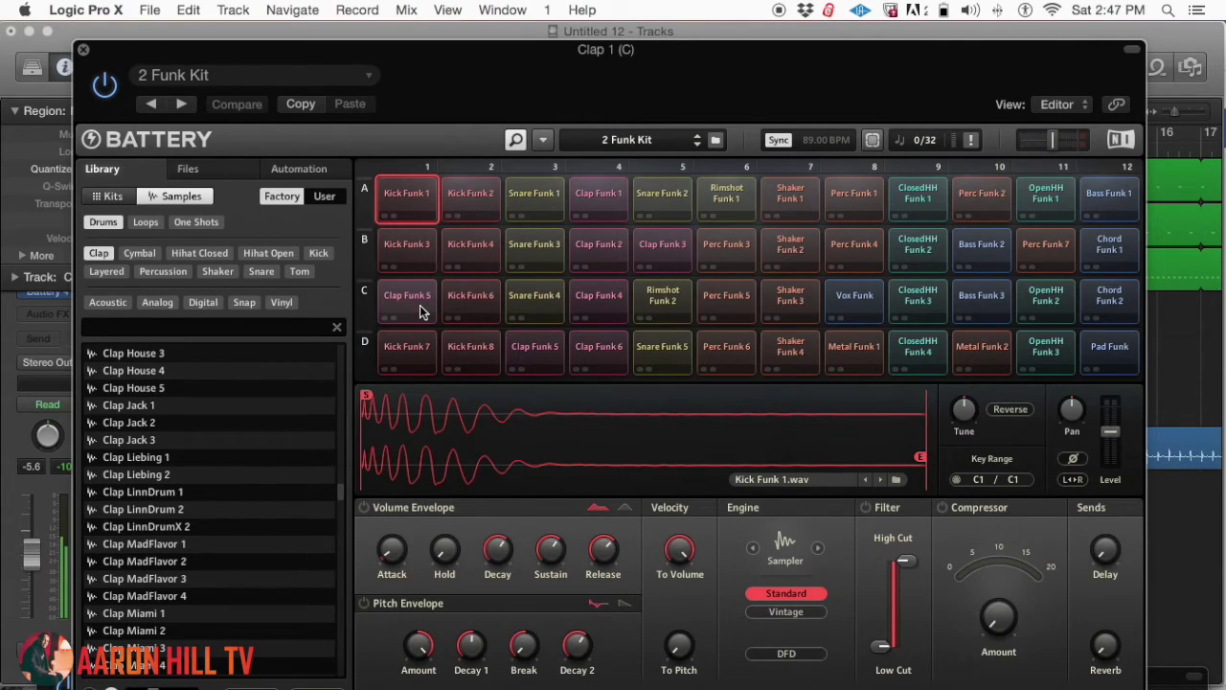
pyautogui.click(83, 49)
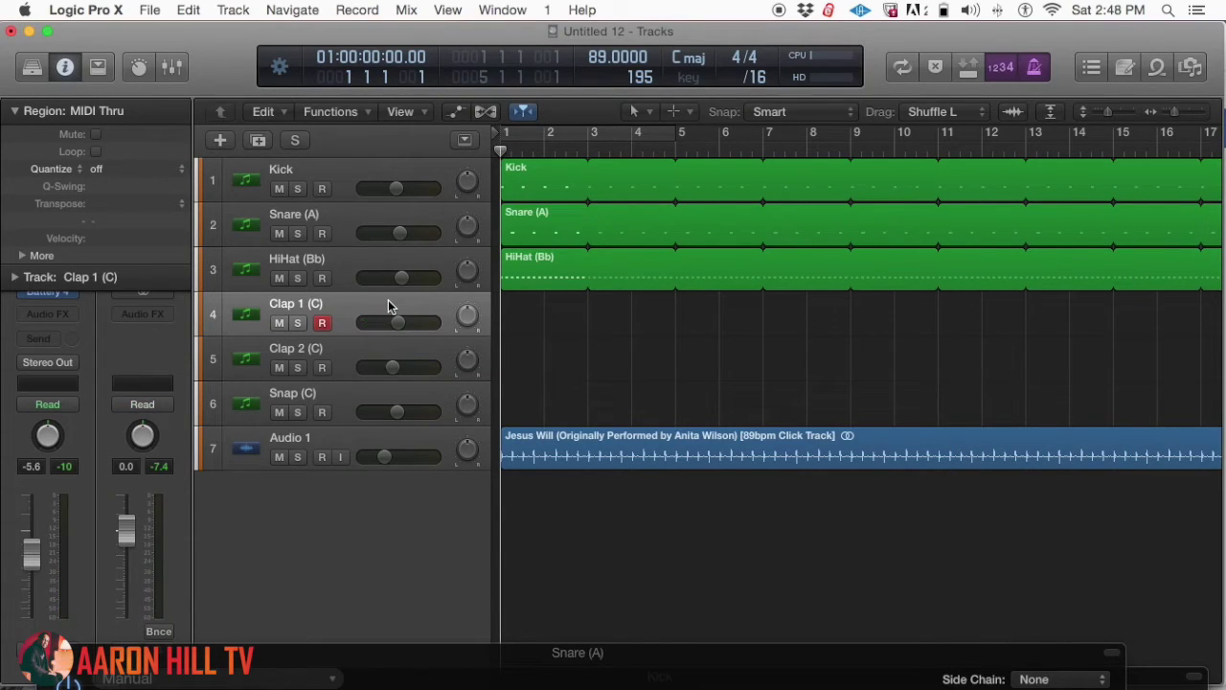
# Mute Audio 1 and record a two-bar clap pattern on the Clap 1 (C) track over bars 1 and 2.
pyautogui.click(364, 344)
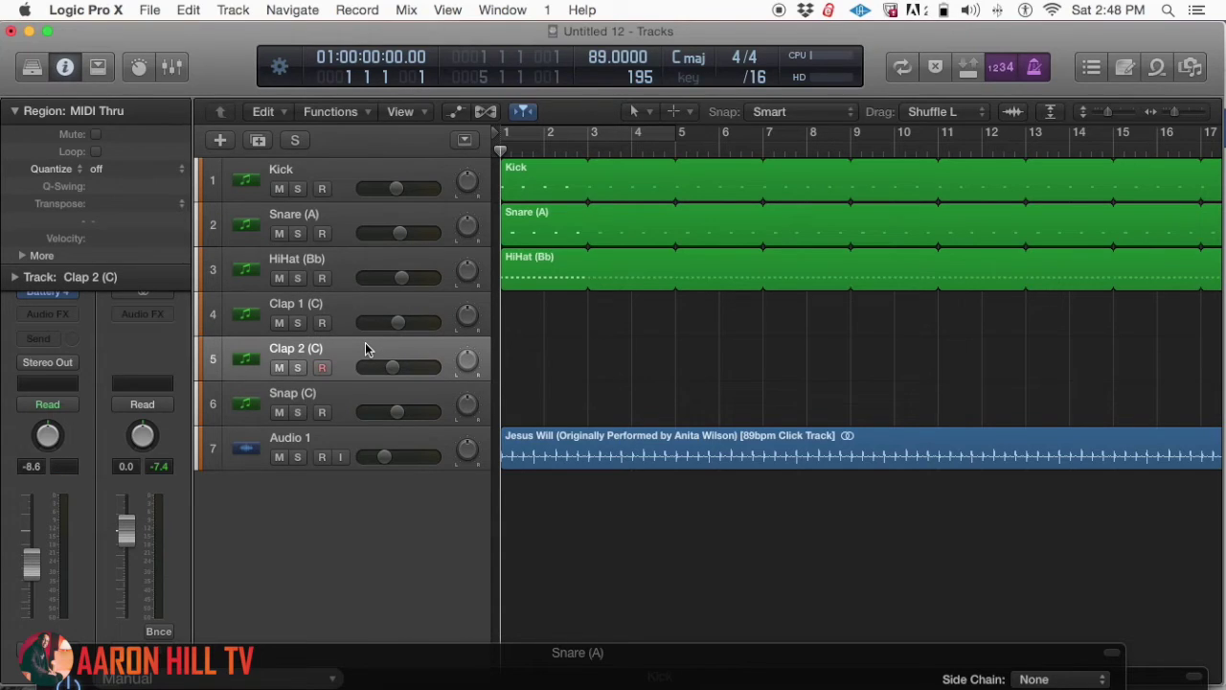
pyautogui.click(345, 297)
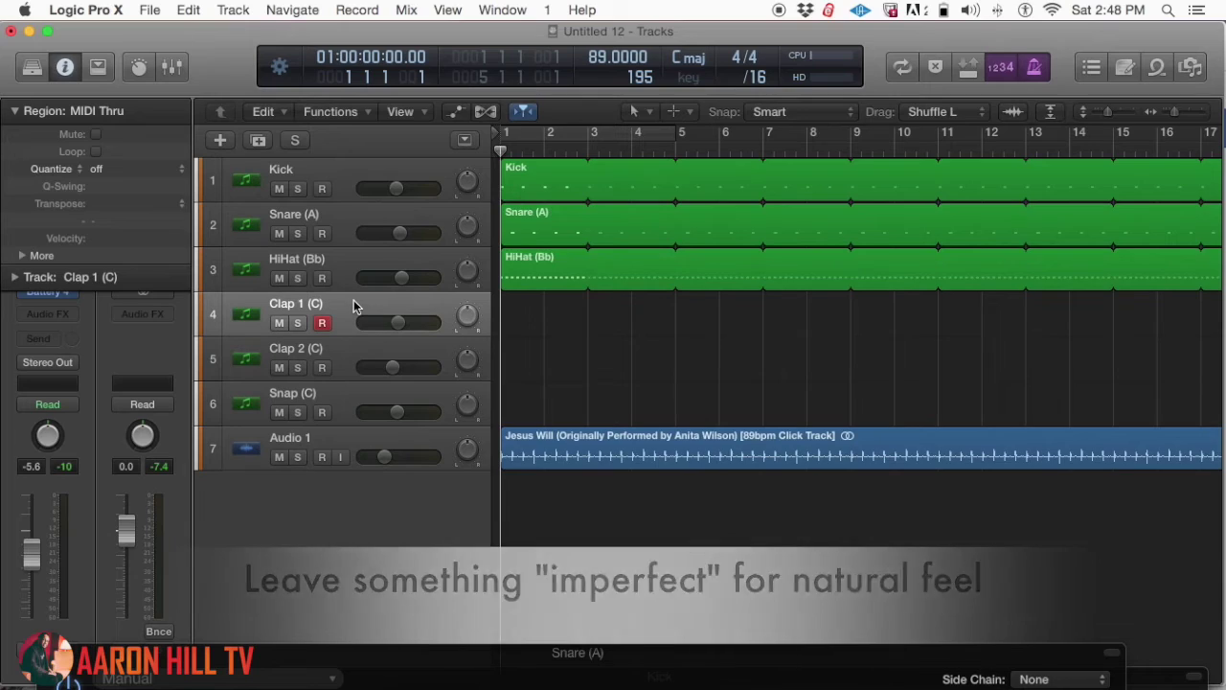
pyautogui.hscroll(3, 353, 305)
pyautogui.hscroll(-4, 353, 306)
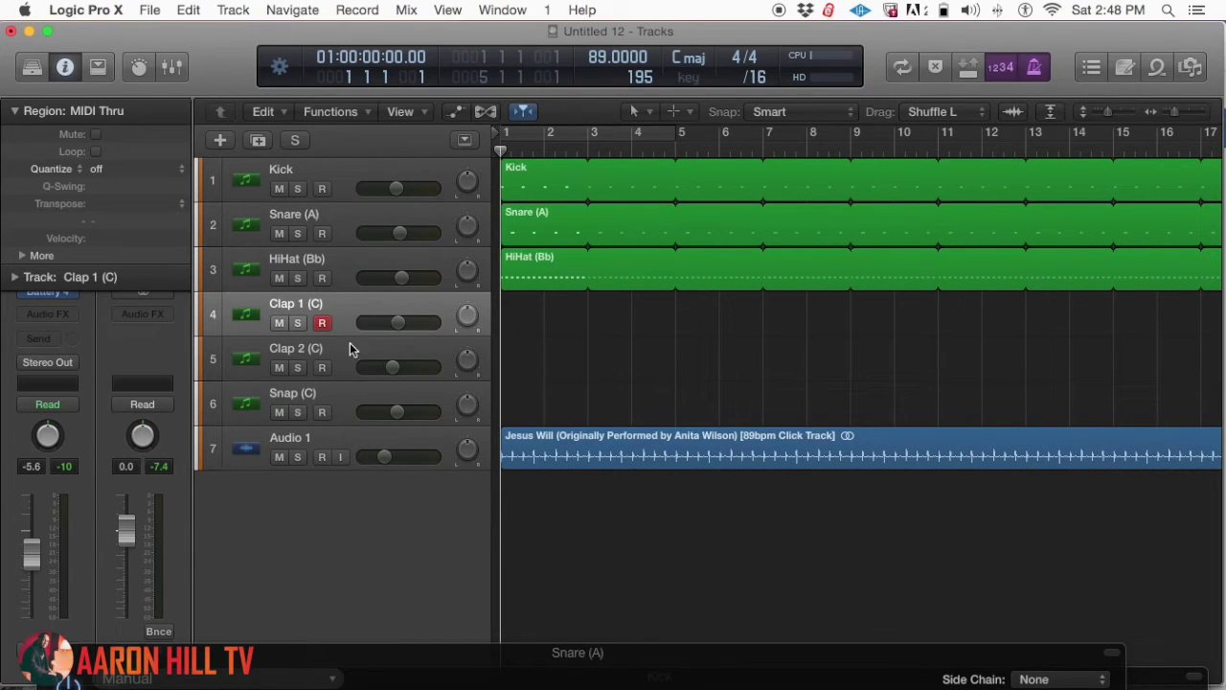
pyautogui.click(279, 457)
pyautogui.press('space')
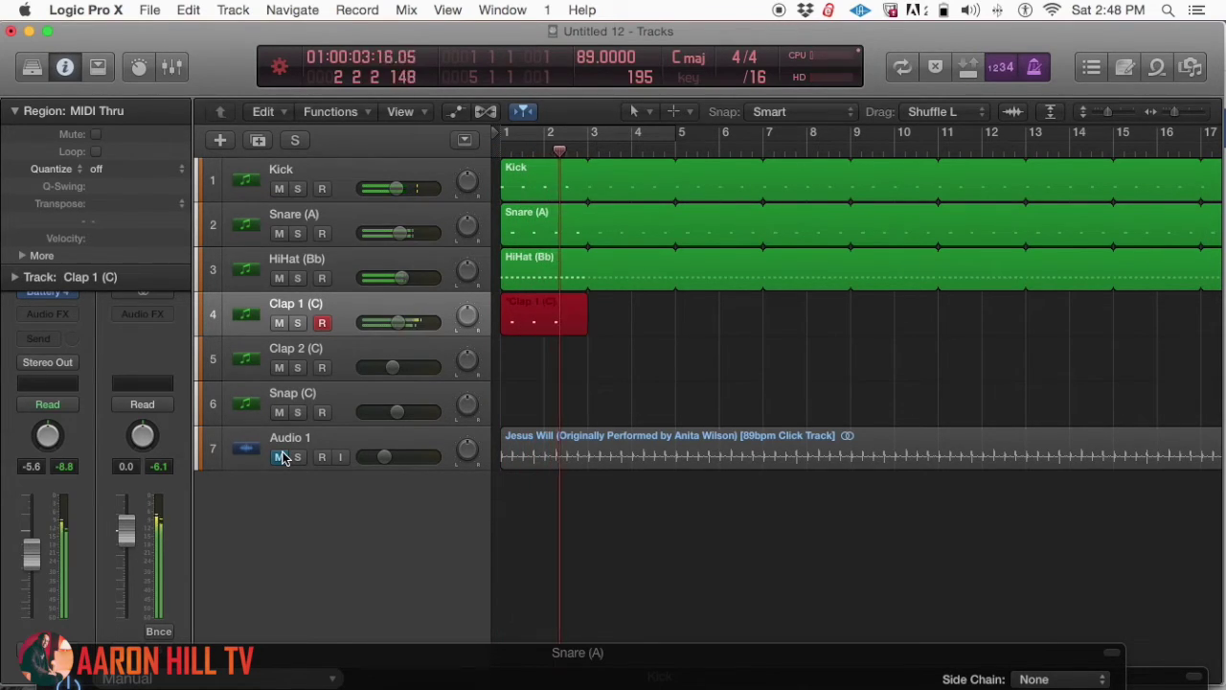
pyautogui.press('space')
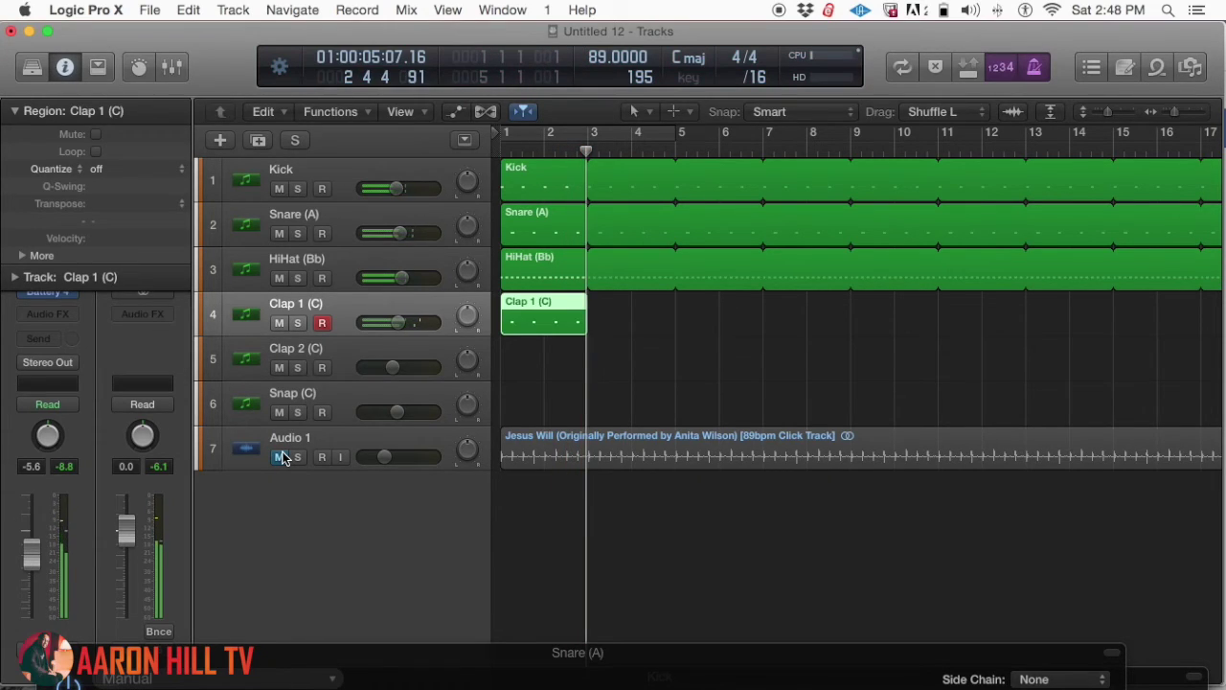
# Lower the Snare (A) track's volume to about -10.2 dB and raise Clap 1 (C) to about -4.4 dB.
pyautogui.moveTo(403, 234); pyautogui.dragTo(372, 225)
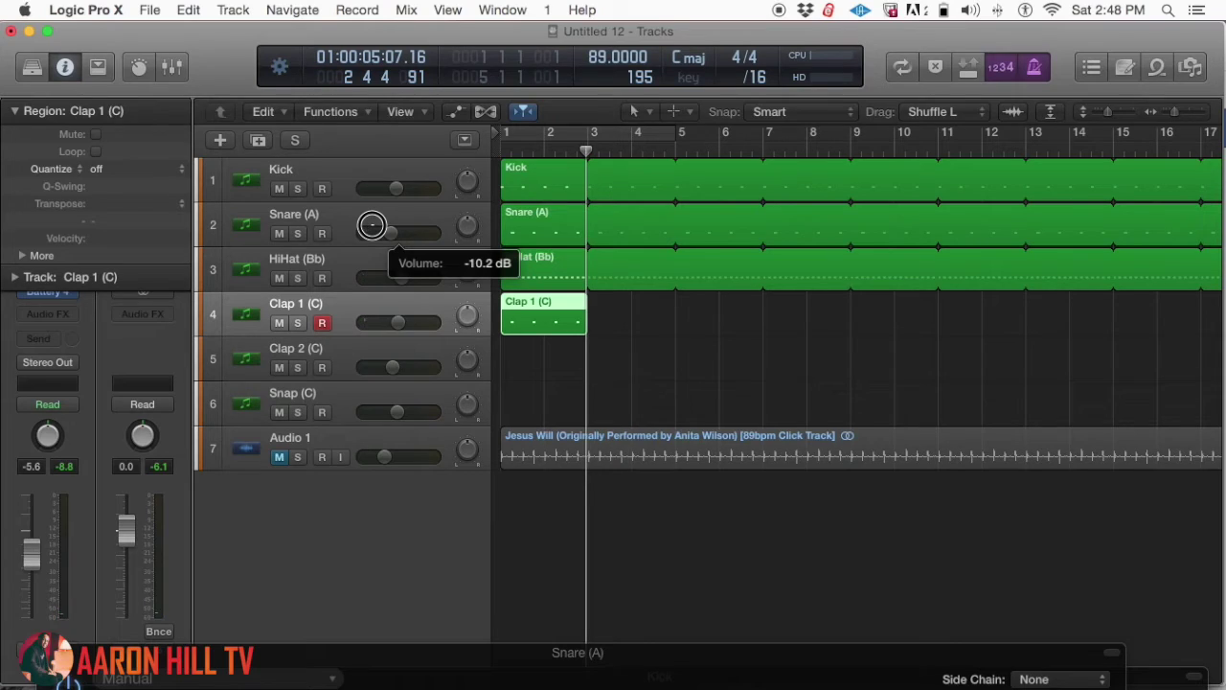
pyautogui.moveTo(397, 322); pyautogui.dragTo(402, 319)
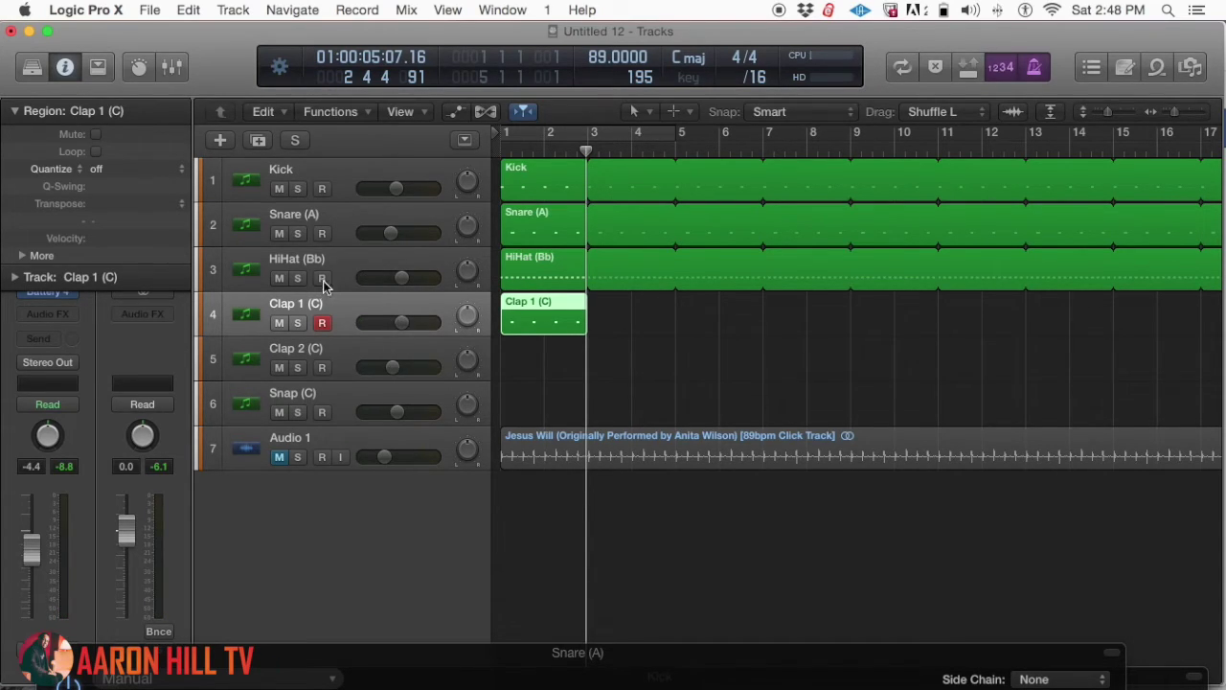
# Loop the recorded Clap 1 (C) region and quantize it to 1/16 Note.
pyautogui.press('Return')
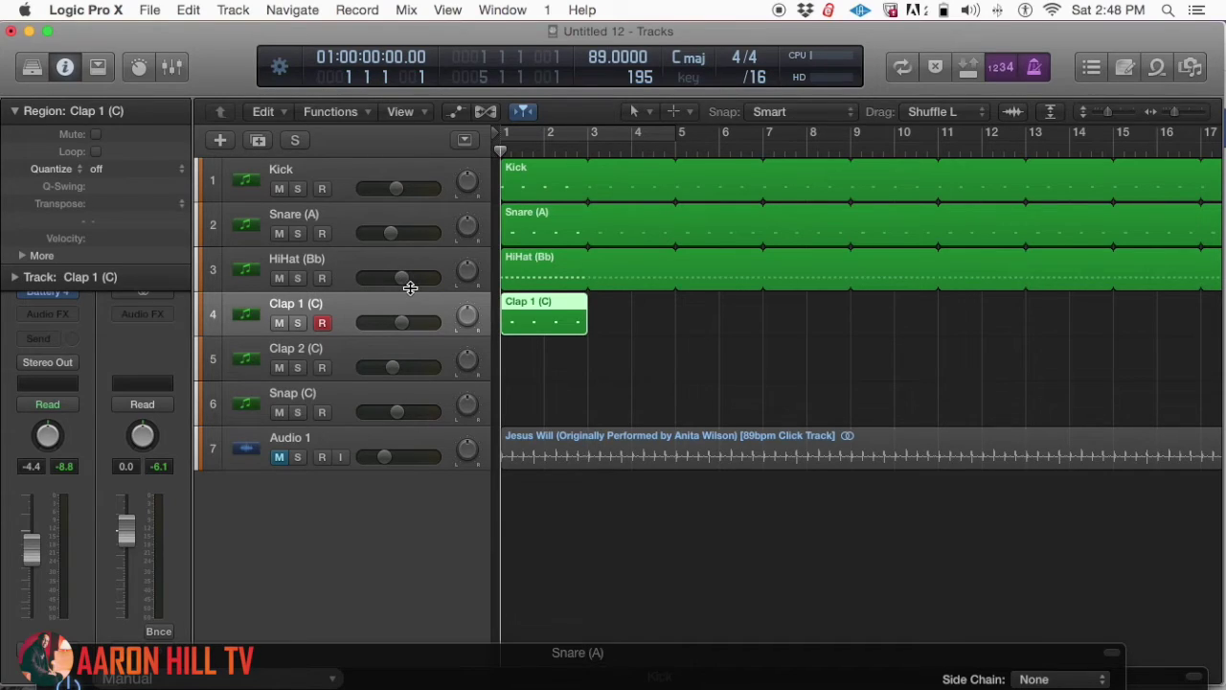
pyautogui.click(97, 152)
pyautogui.click(125, 170)
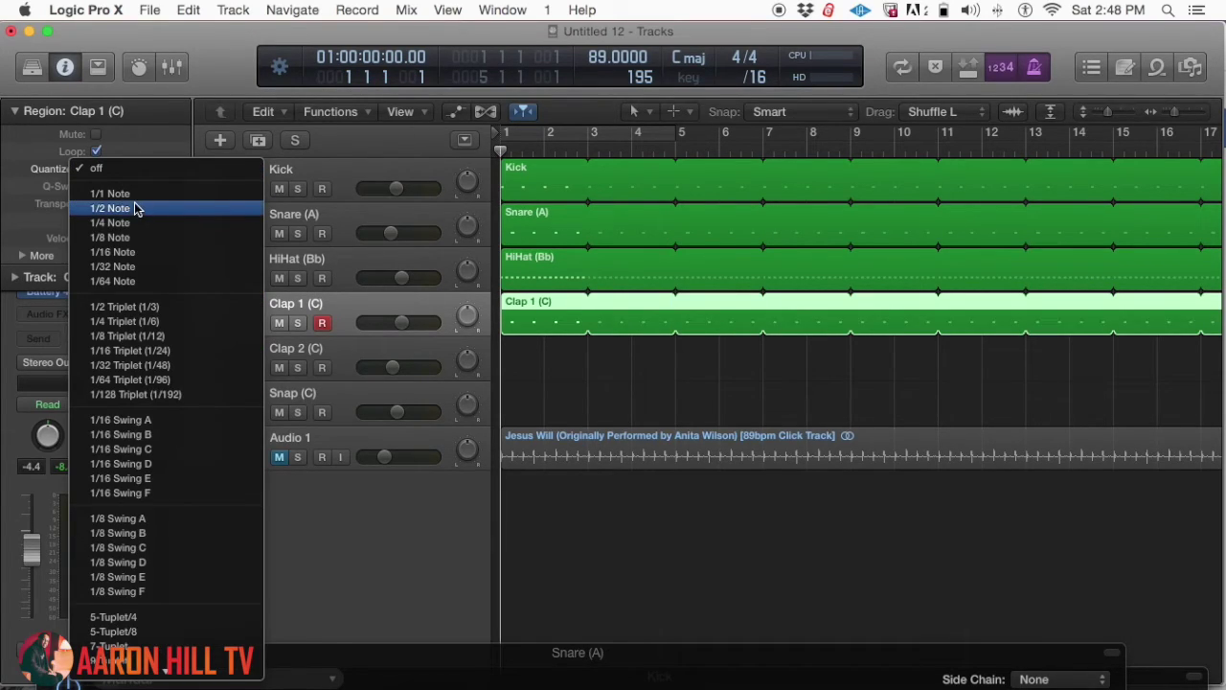
pyautogui.click(142, 252)
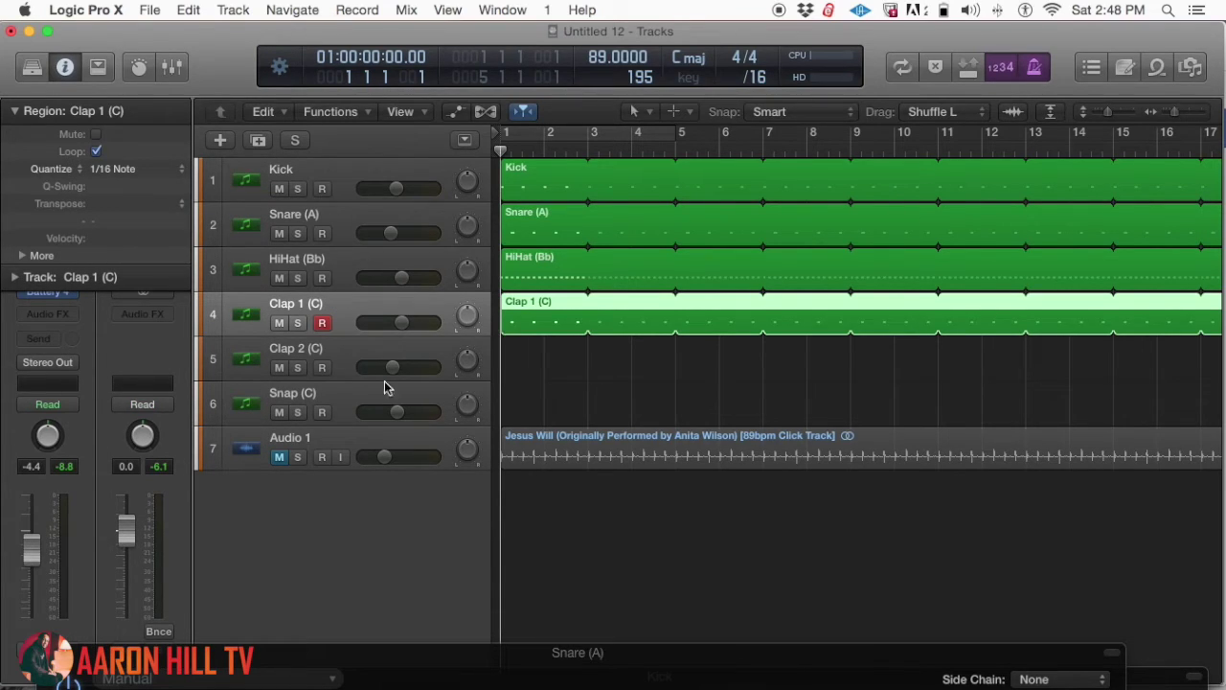
# Play the loop from the beginning while lowering the Snare (A) volume further and fine-tuning the Clap 1 (C) volume.
pyautogui.press('space')
pyautogui.moveTo(391, 234); pyautogui.dragTo(352, 236)
pyautogui.moveTo(402, 327); pyautogui.dragTo(393, 321)
pyautogui.moveTo(380, 232); pyautogui.dragTo(384, 232)
# Open the Clap 2 (C) track's Battery 4 instrument and select the Clap Mini 2 cell in row C to examine its sample.
pyautogui.click(364, 347)
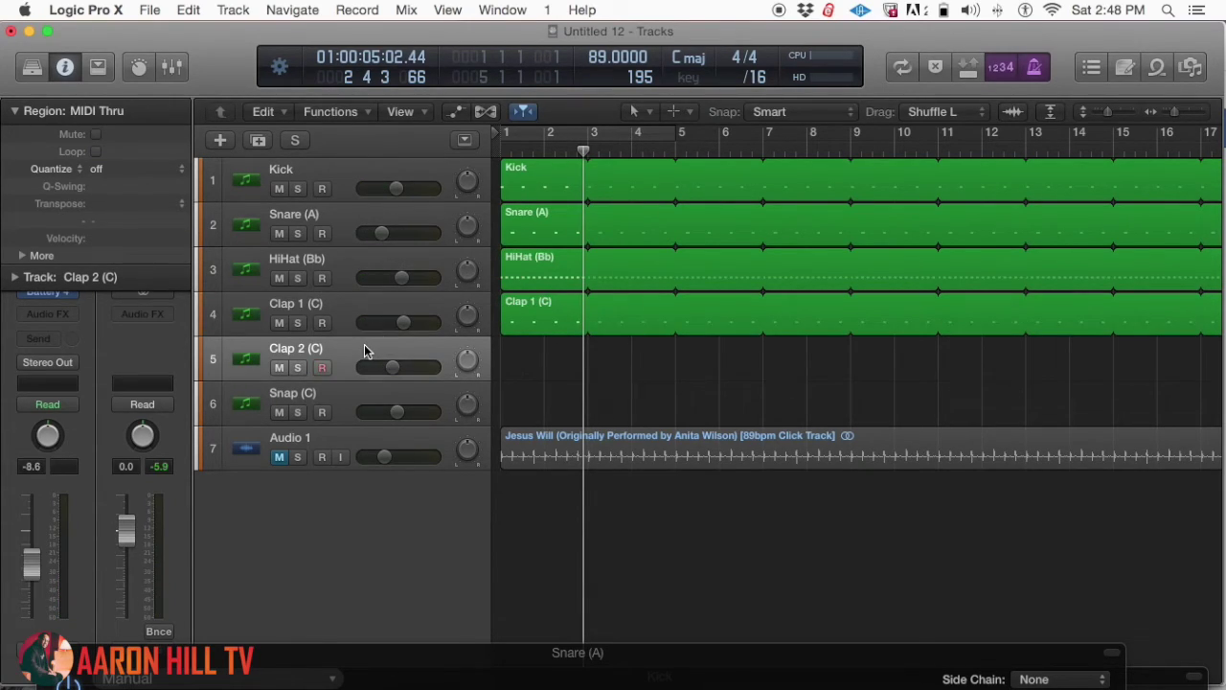
pyautogui.click(48, 290)
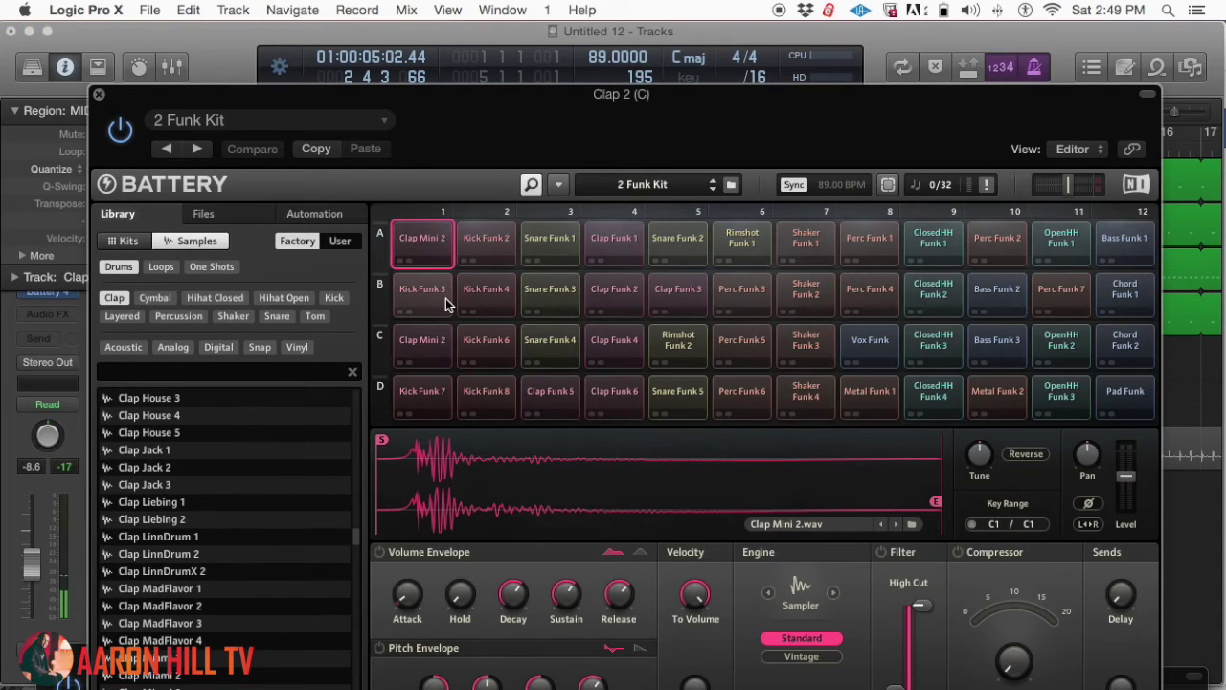
pyautogui.click(431, 345)
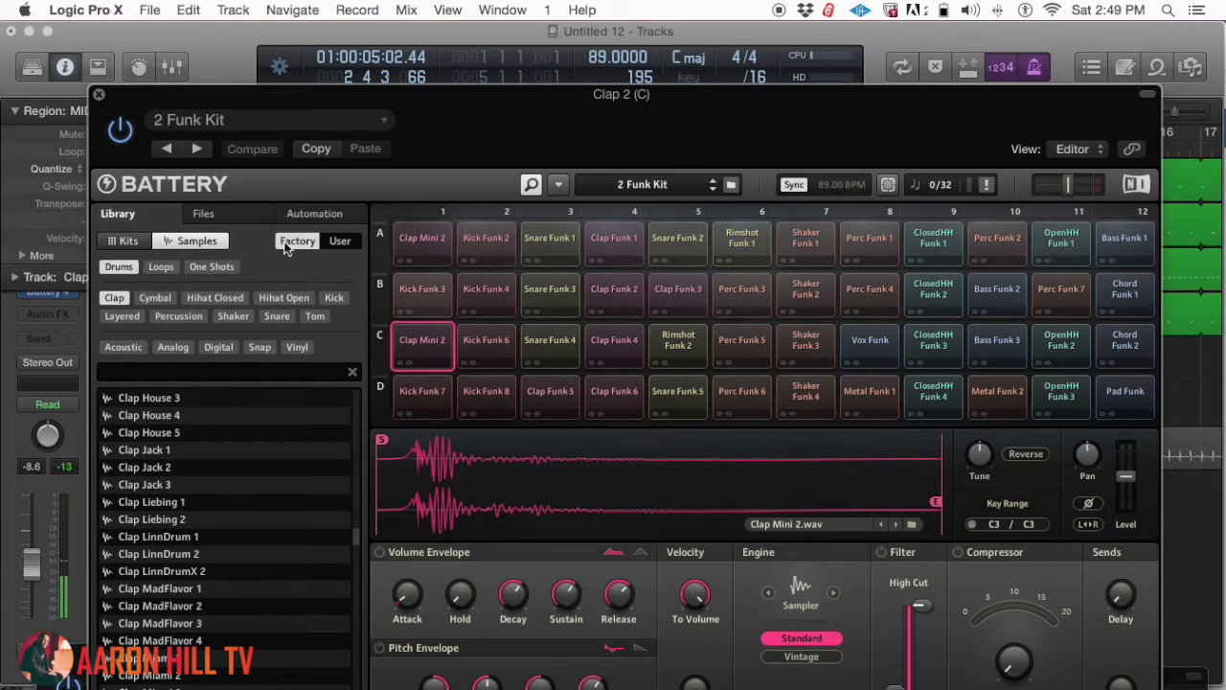
# Raise the Clap 2 (C) track's volume to about -6.6 dB and record its two-bar clap pattern from the beginning.
pyautogui.click(98, 94)
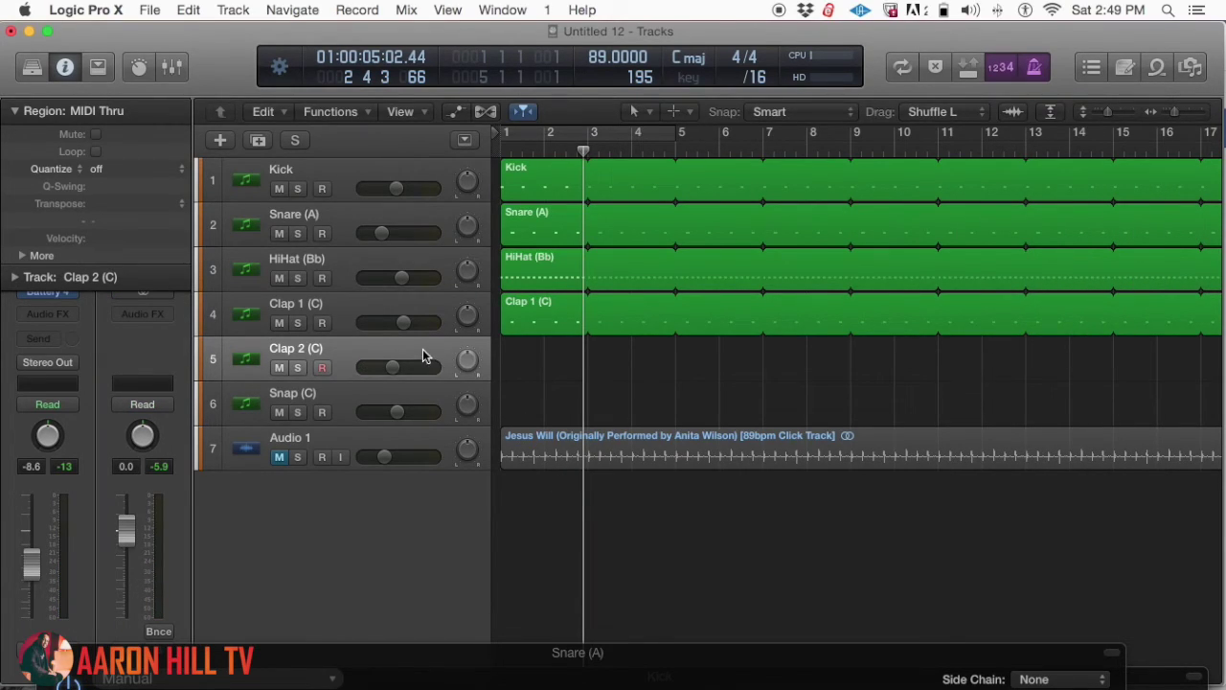
pyautogui.click(375, 318)
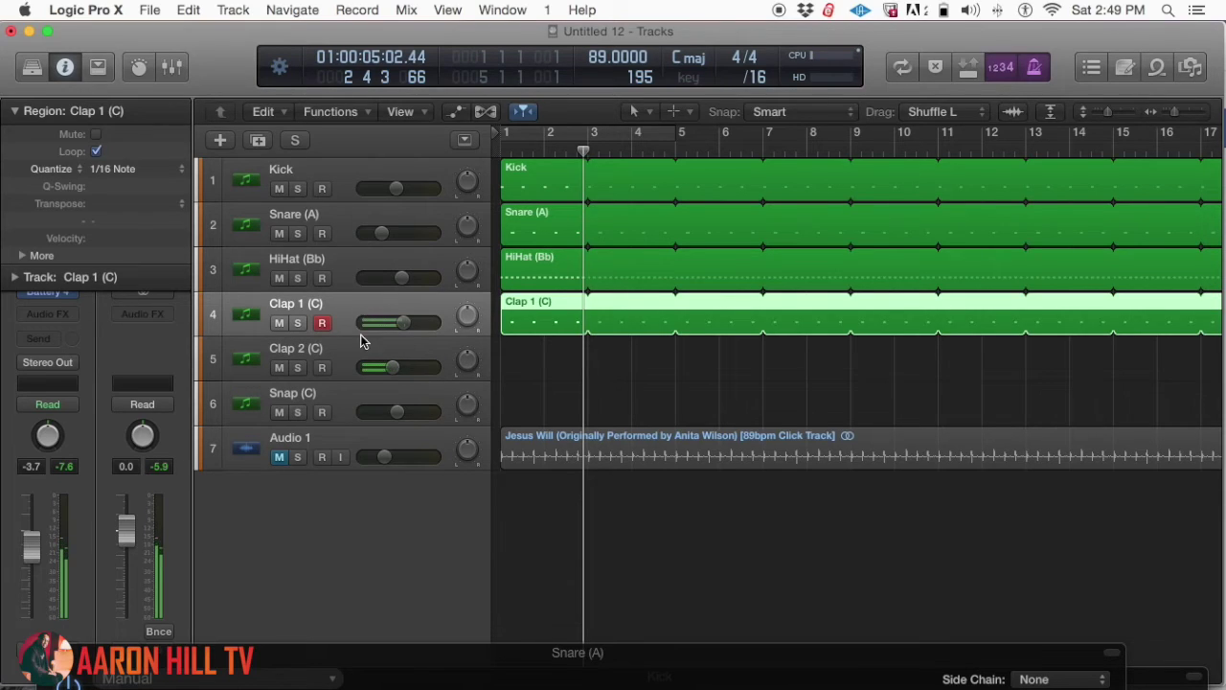
pyautogui.click(358, 345)
pyautogui.press('Return')
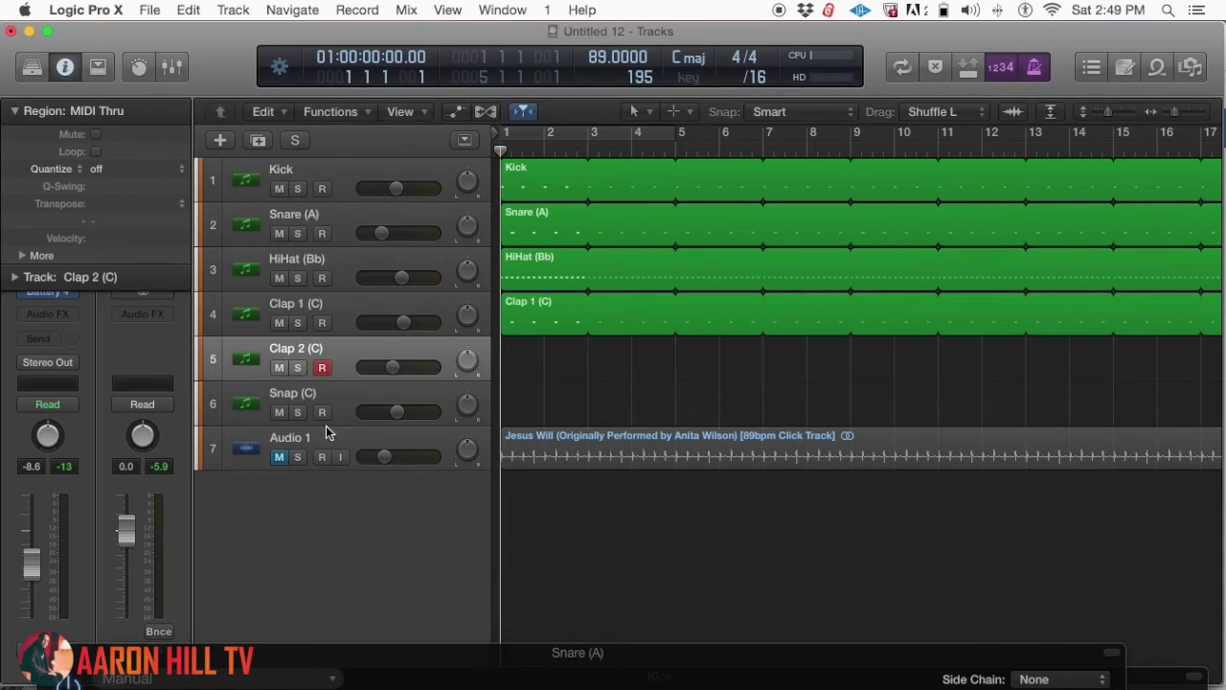
pyautogui.moveTo(387, 364); pyautogui.dragTo(402, 364)
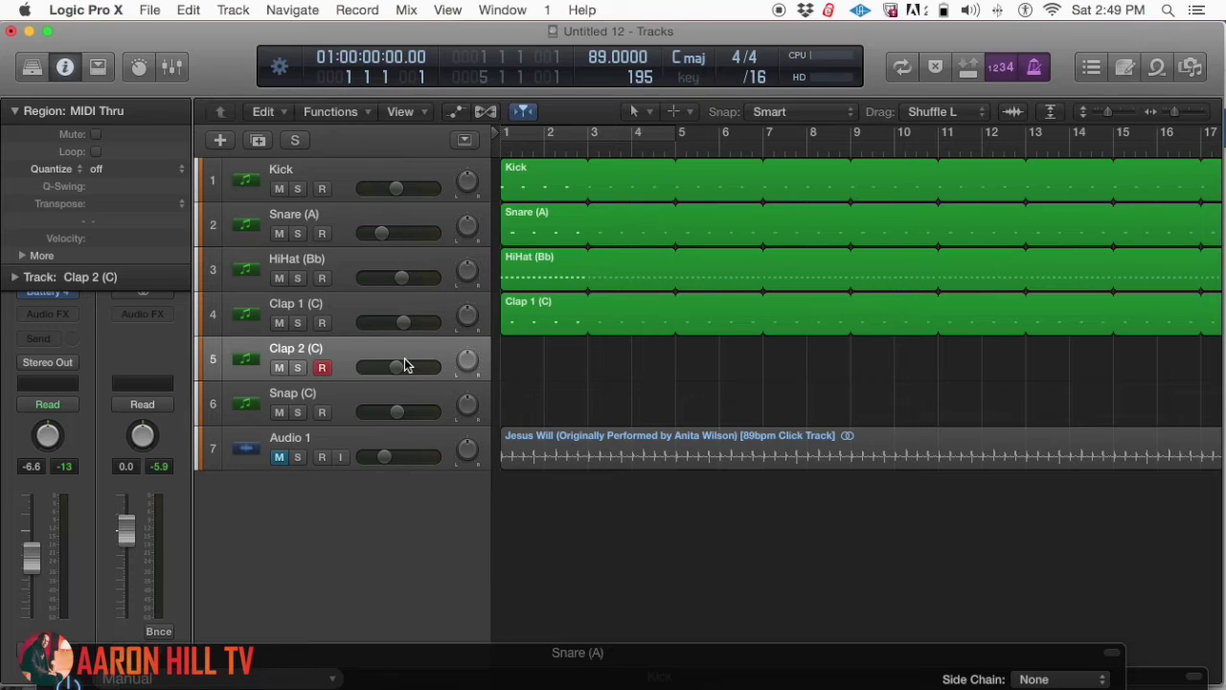
pyautogui.press('r')
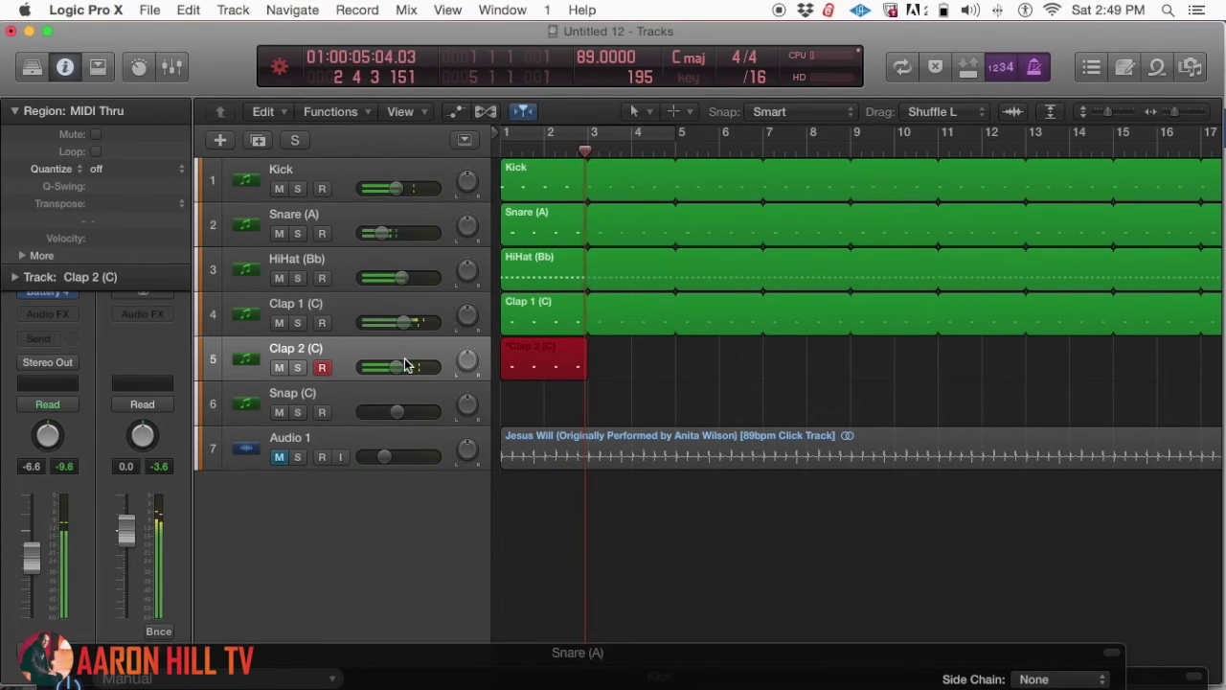
pyautogui.press('space')
# Lower the Clap 2 (C) volume to about -11.6 dB, then loop its recorded region and play it back from the beginning.
pyautogui.moveTo(396, 365)
pyautogui.mouseDown()
pyautogui.moveTo(351, 364)
pyautogui.moveTo(377, 364)
pyautogui.mouseUp()
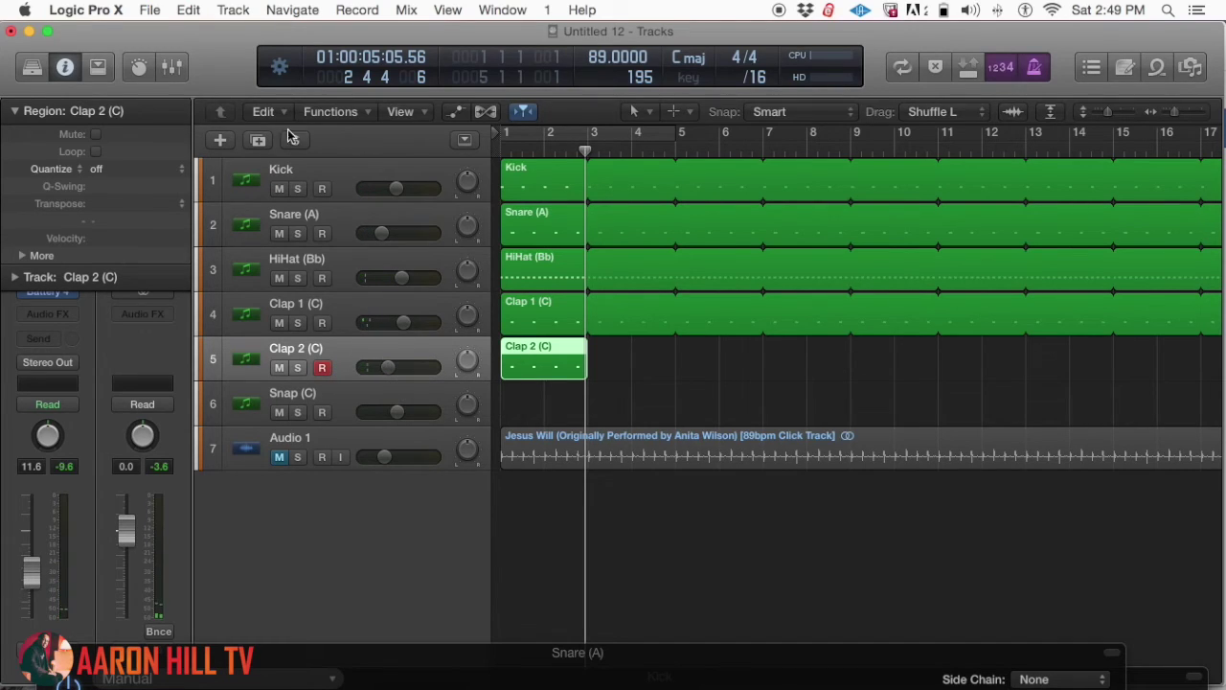
pyautogui.click(96, 151)
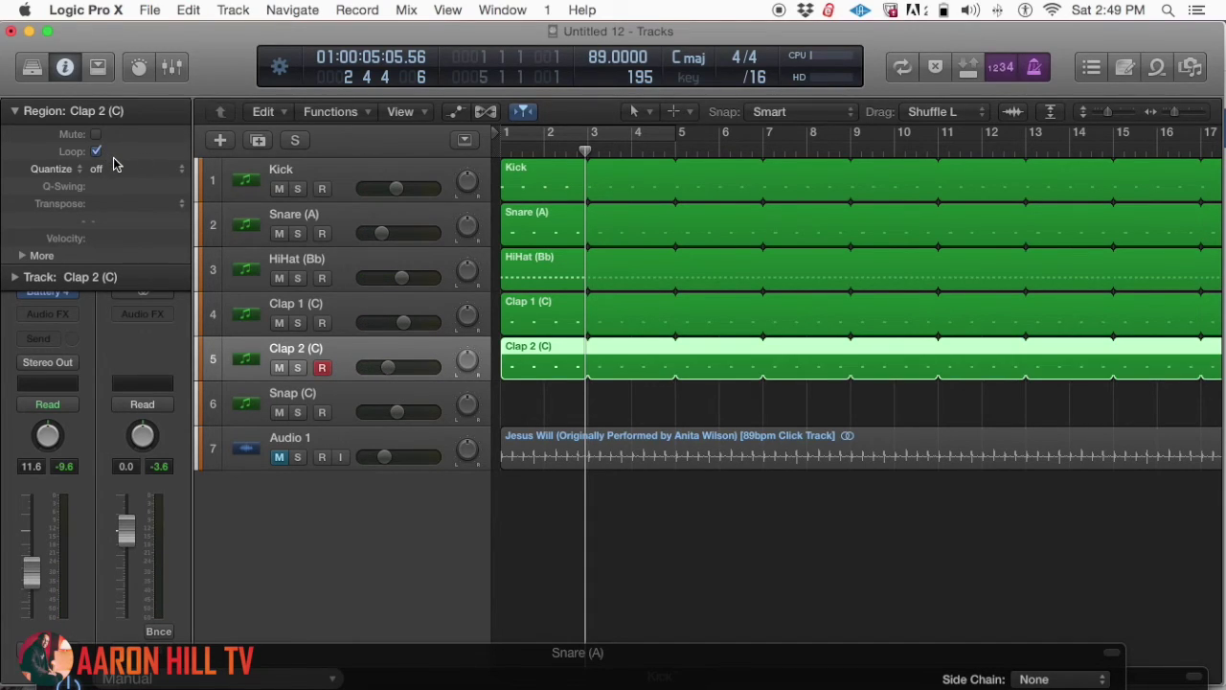
pyautogui.press('Return')
pyautogui.press('space')
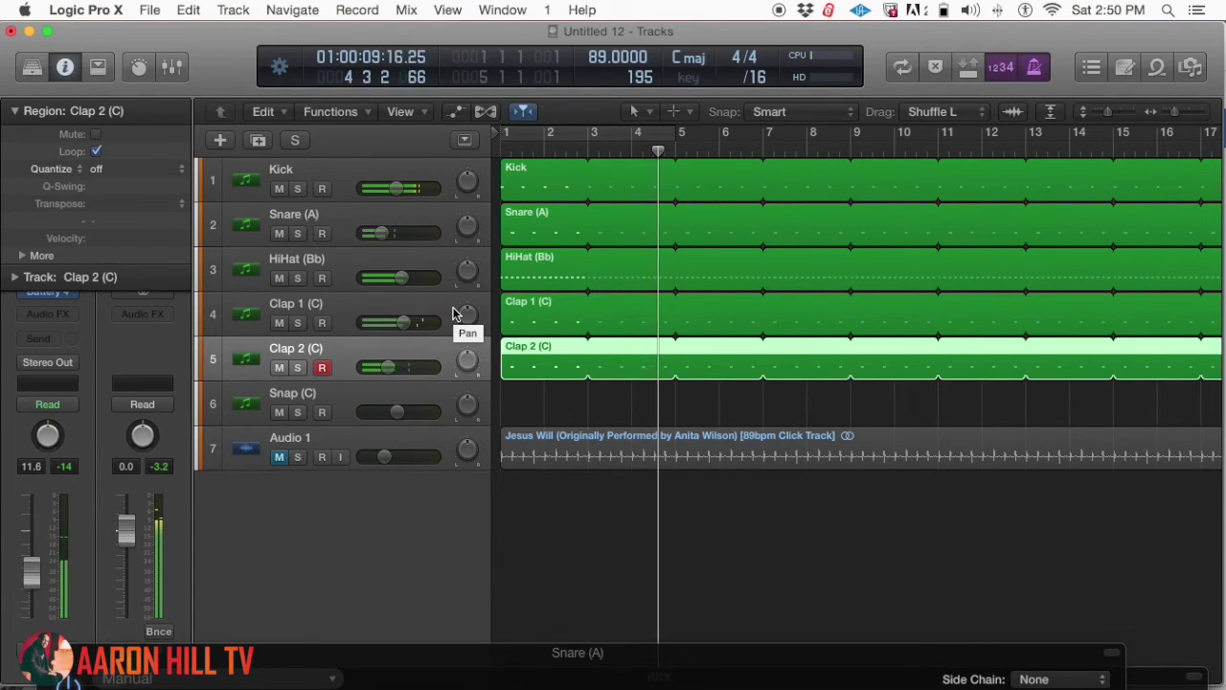
pyautogui.press('space')
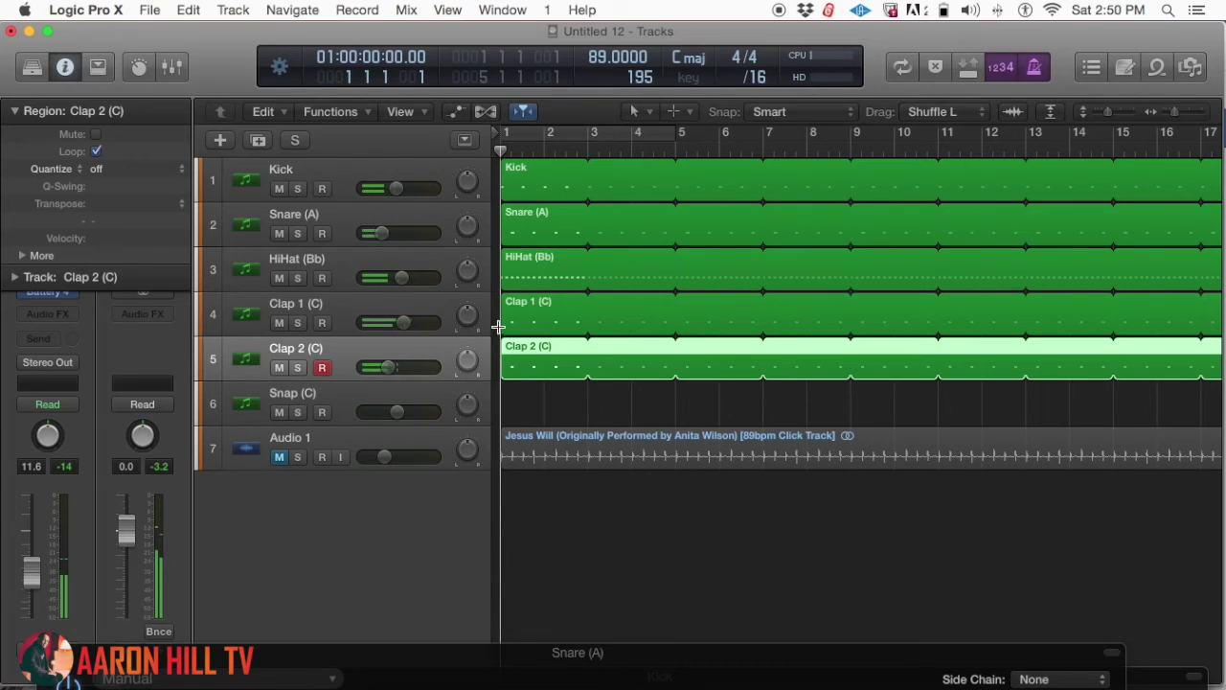
# Open the Snap (C) track's Maschine 2 instrument to examine the loaded Snap Nevada sample.
pyautogui.click(342, 391)
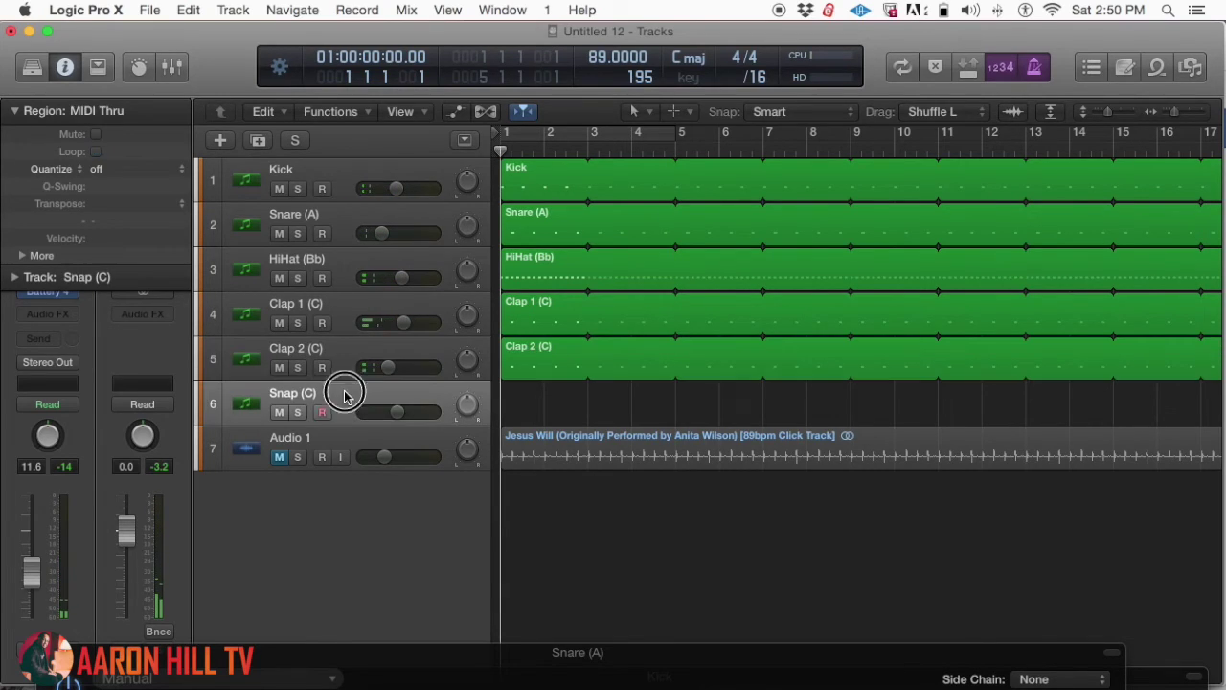
pyautogui.click(55, 299)
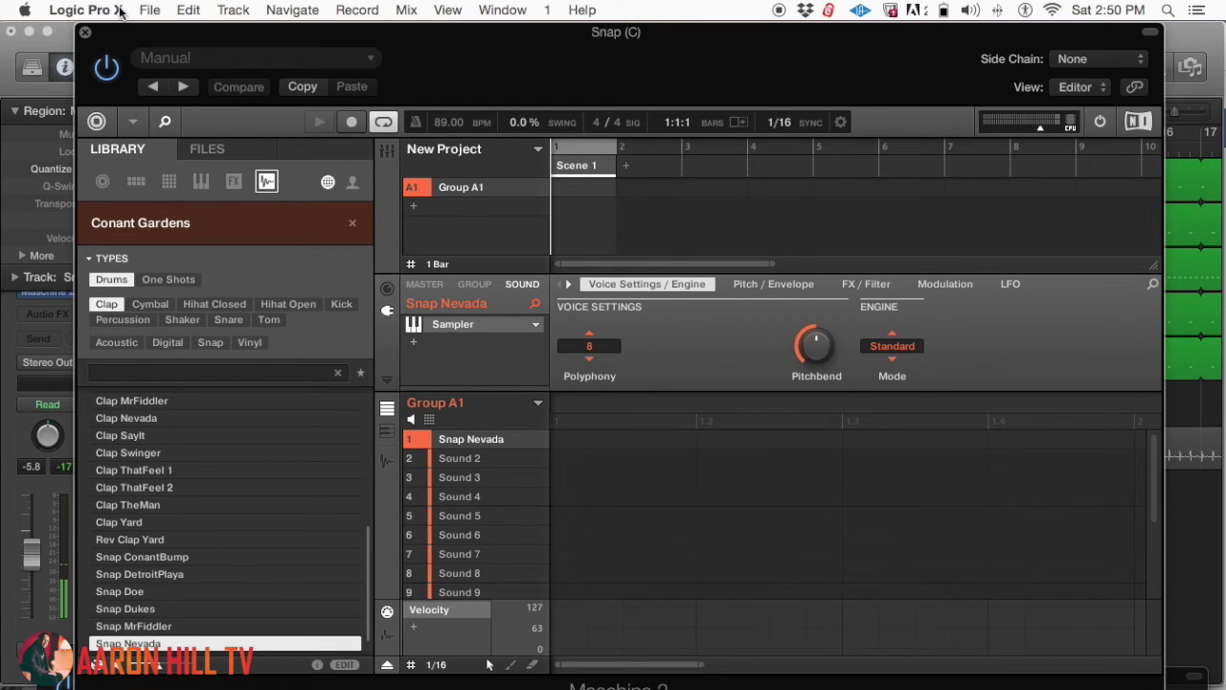
pyautogui.click(86, 34)
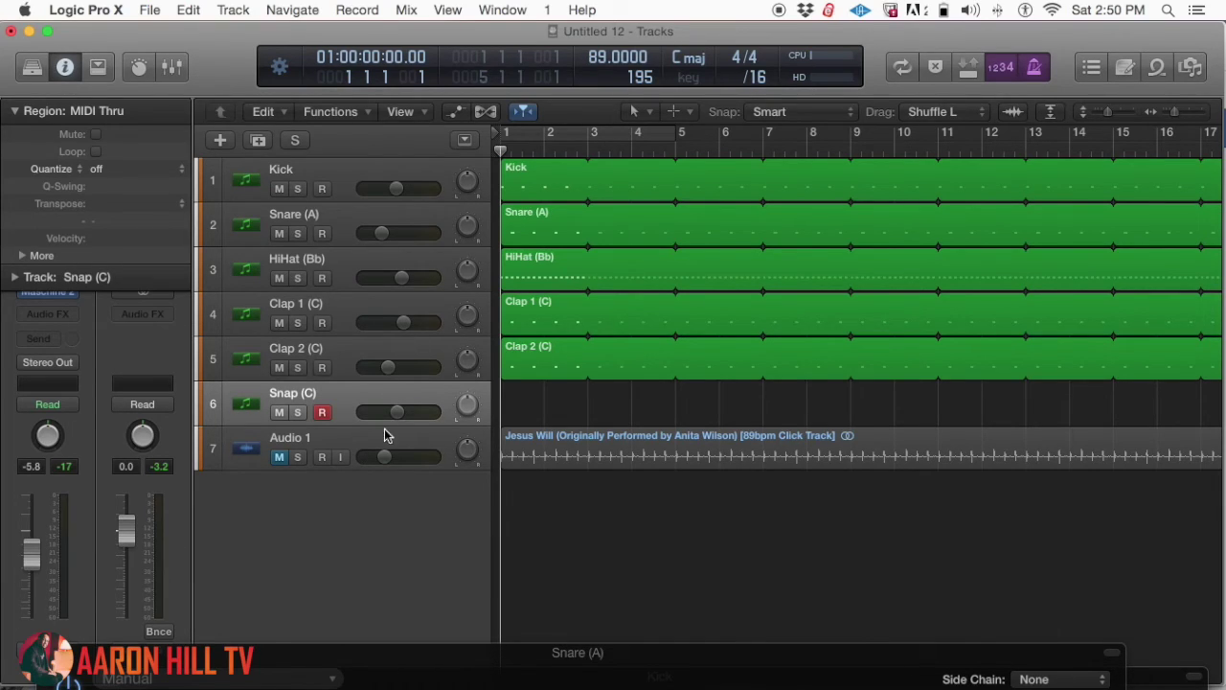
# Raise the Snap (C) track's volume to about -4.2 dB and record its two-bar snap pattern.
pyautogui.moveTo(397, 412); pyautogui.dragTo(412, 413)
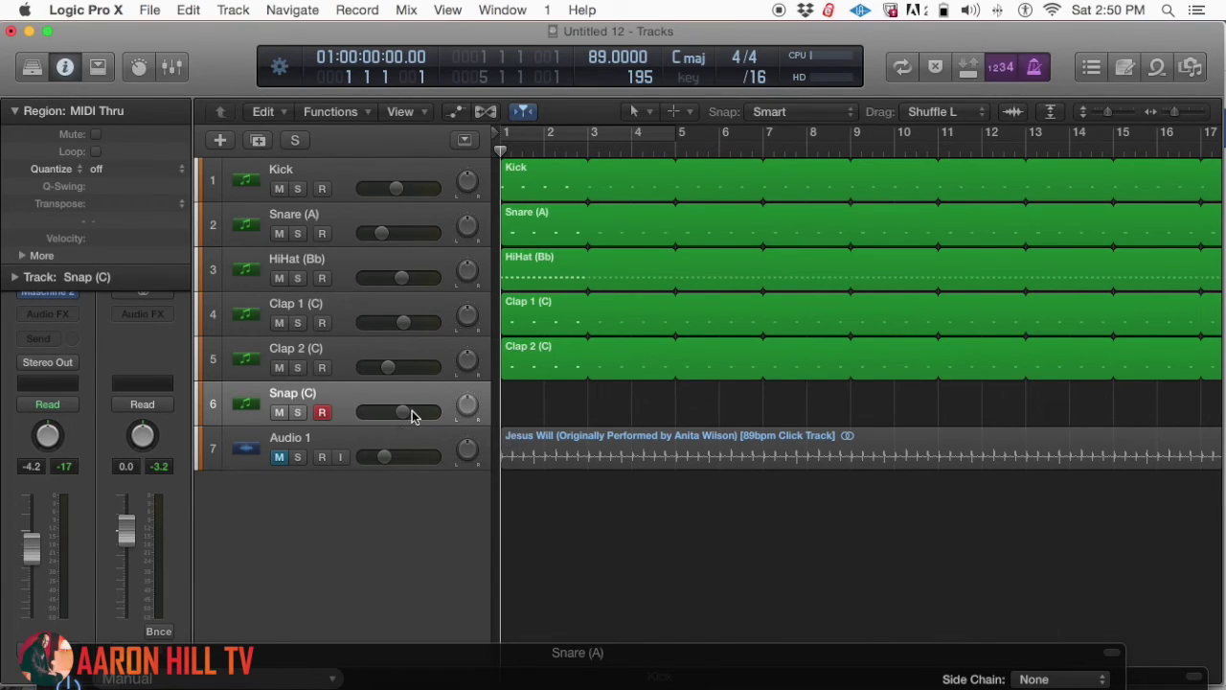
pyautogui.press('r')
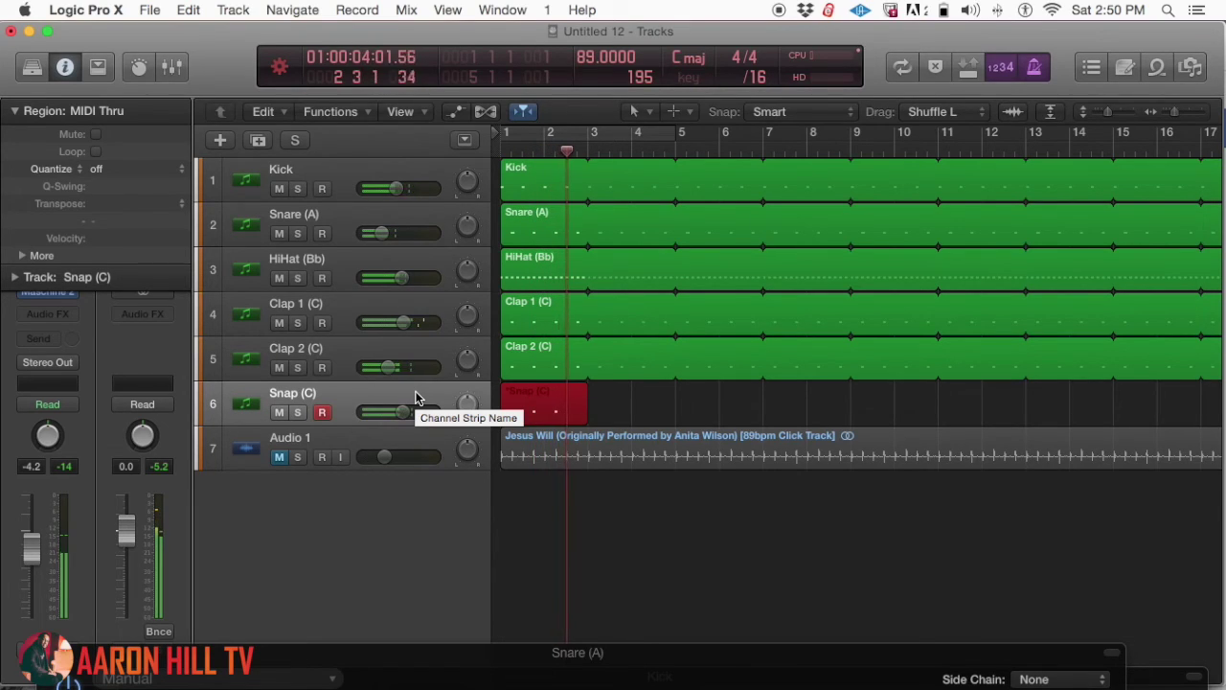
pyautogui.press('space')
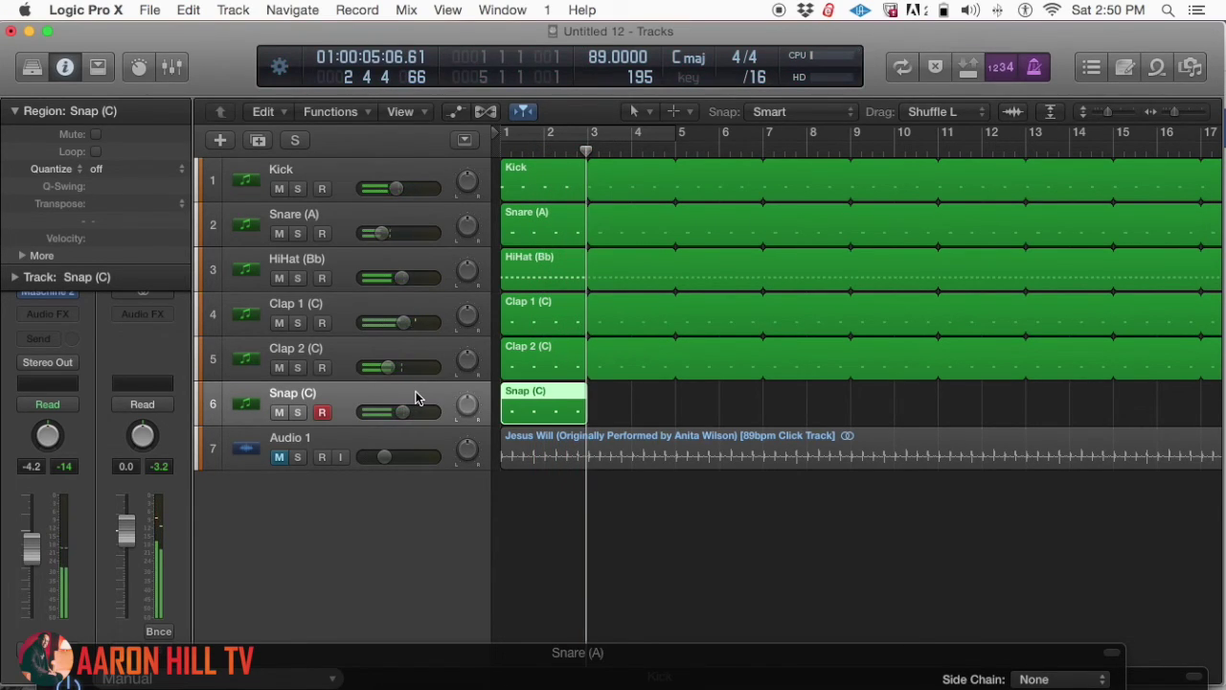
# Loop the recorded Snap (C) region and lower its volume to about -7.0 dB during playback from the beginning.
pyautogui.click(97, 151)
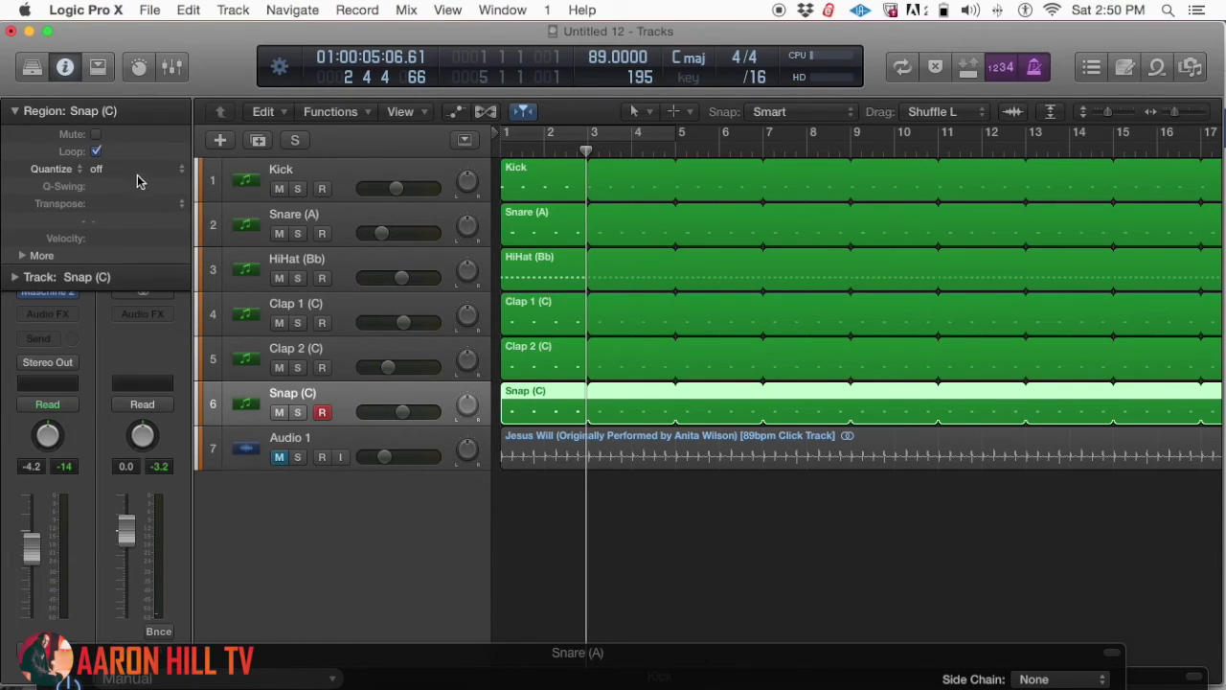
pyautogui.click(141, 170)
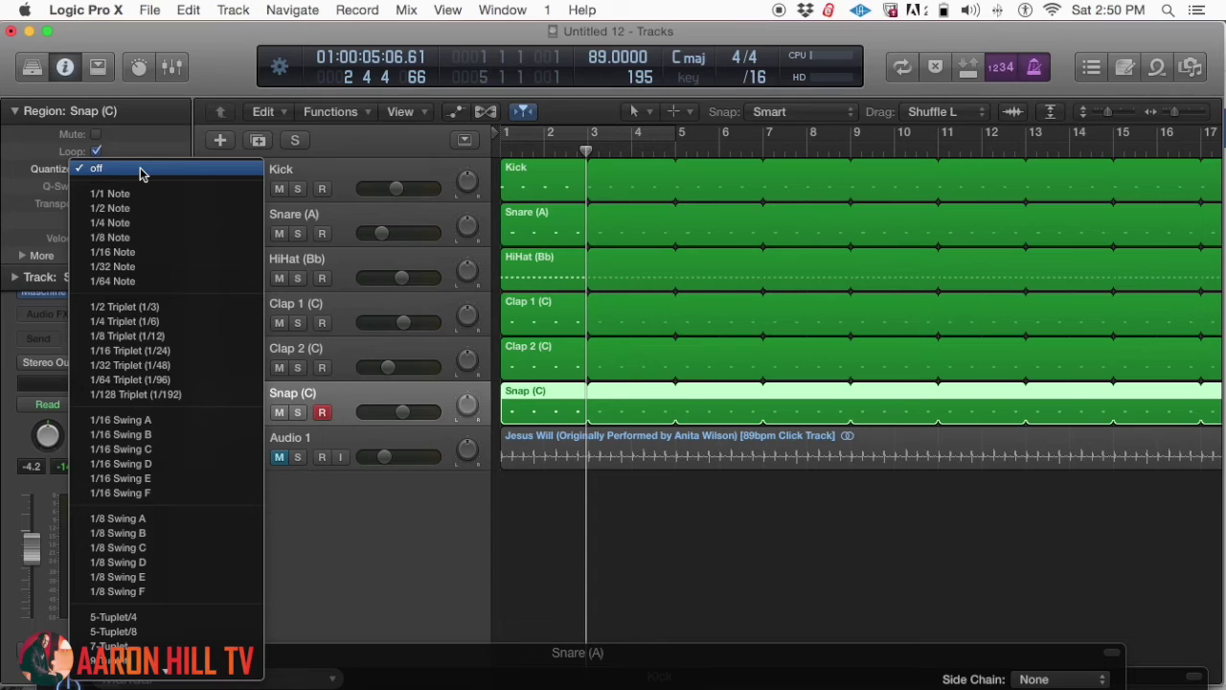
pyautogui.click(330, 148)
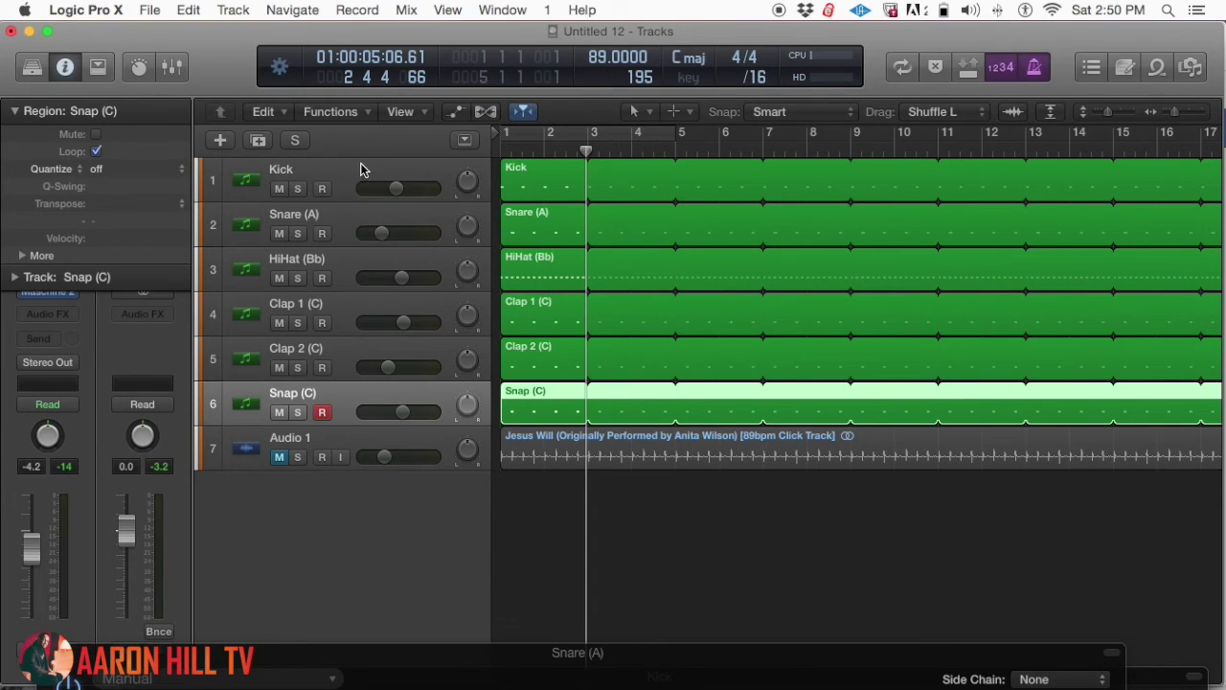
pyautogui.press('Return')
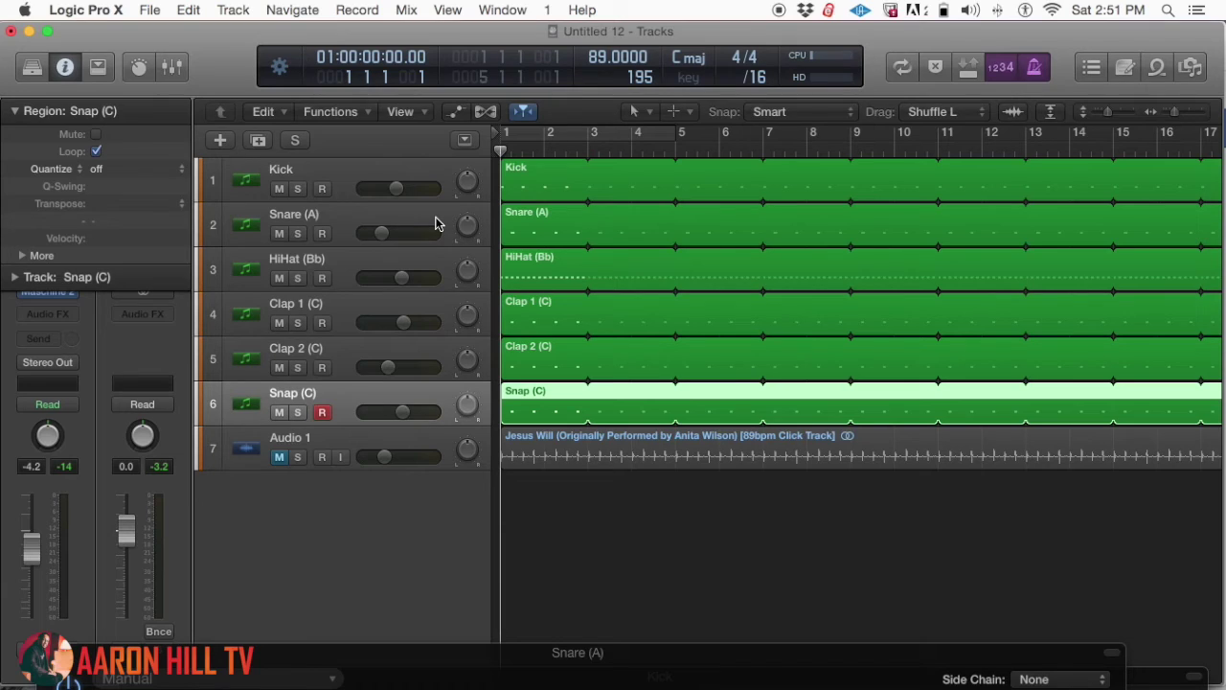
pyautogui.press('space')
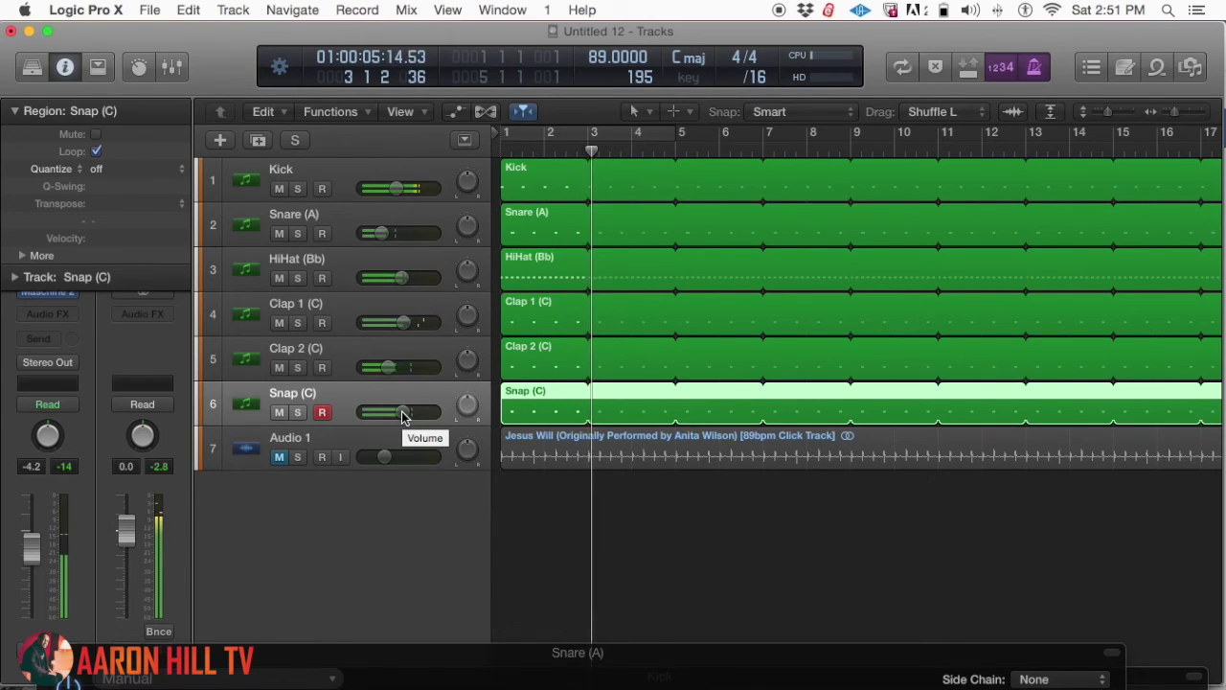
pyautogui.moveTo(403, 413); pyautogui.dragTo(379, 413)
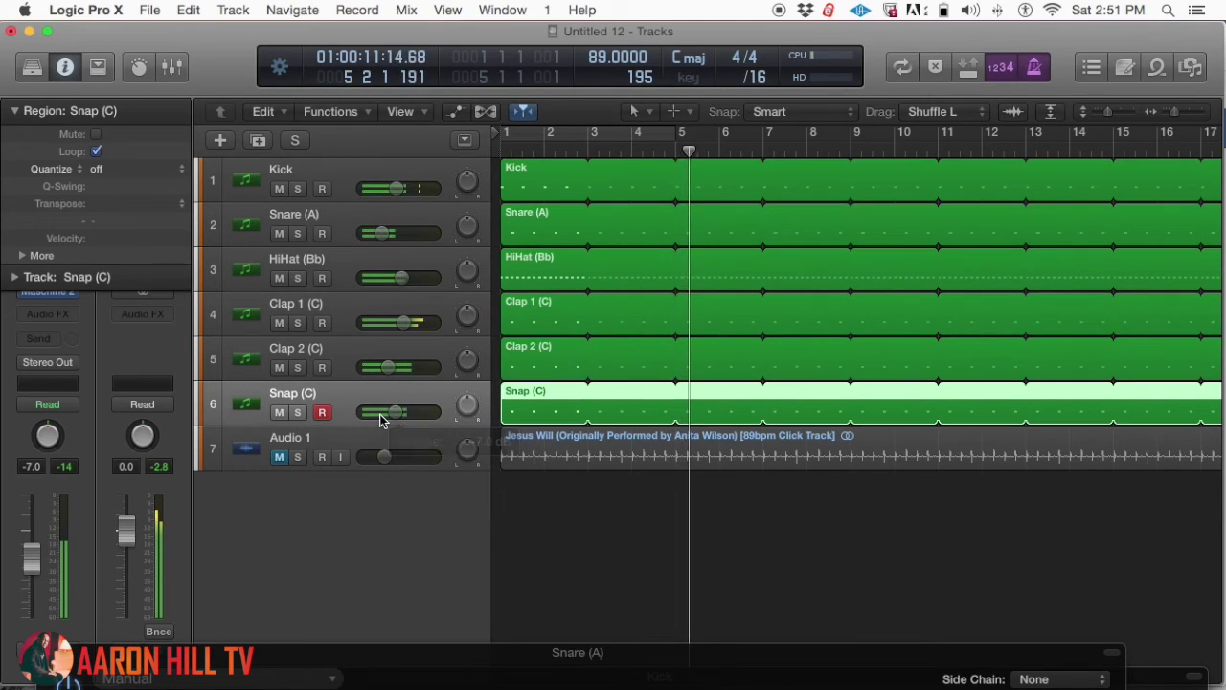
# Solo the Audio 1 reference track and play it from the beginning to hear the original groove.
pyautogui.hscroll(1, 383, 416)
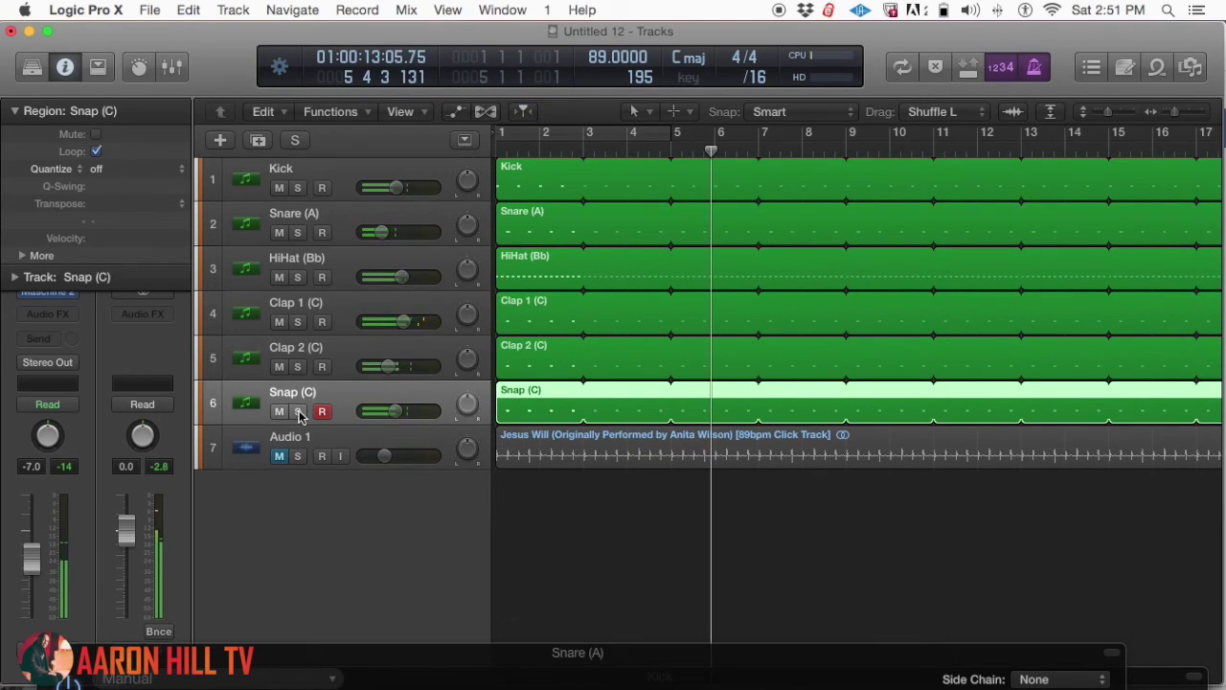
pyautogui.click(298, 456)
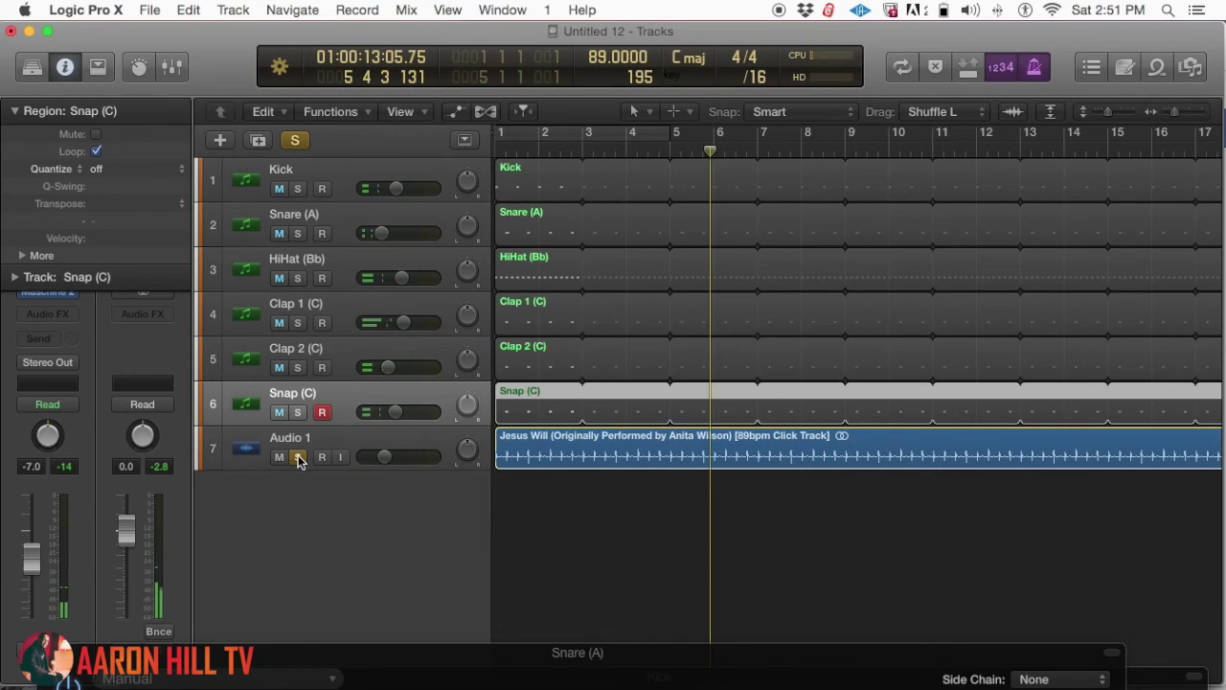
pyautogui.press('Return')
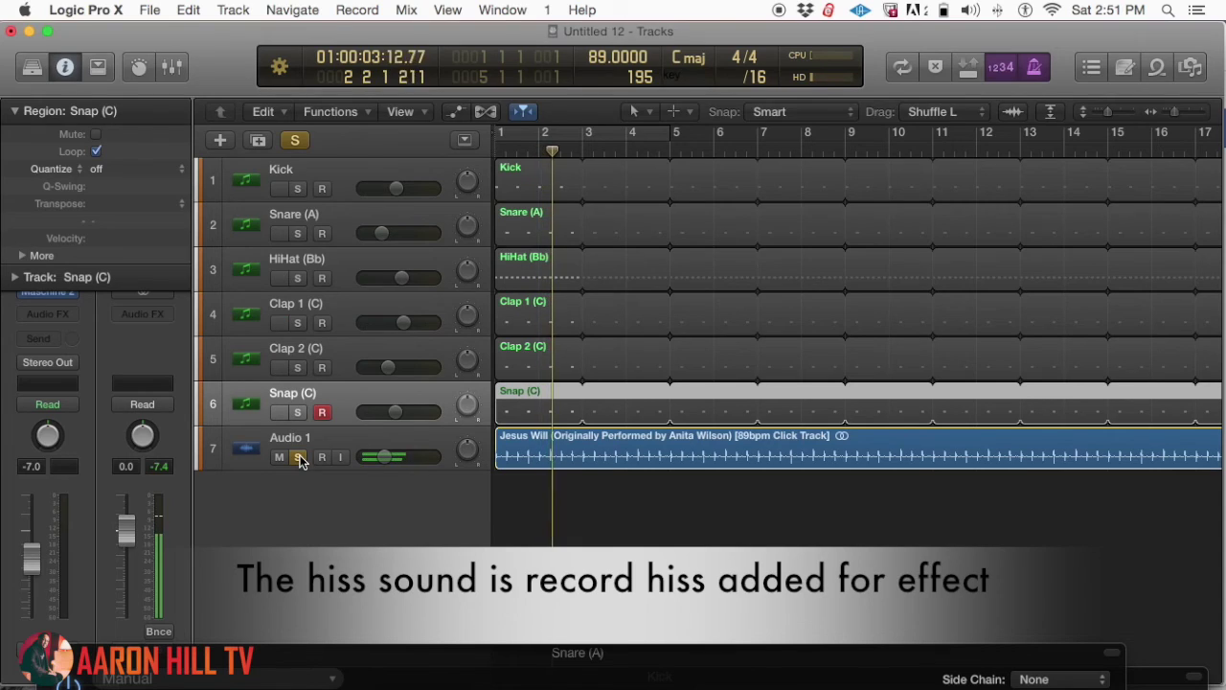
pyautogui.press('space')
# Unsolo and mute the Audio 1 reference track, and play the programmed drum tracks from the beginning for comparison.
pyautogui.click(298, 456)
pyautogui.click(279, 457)
pyautogui.press('space')
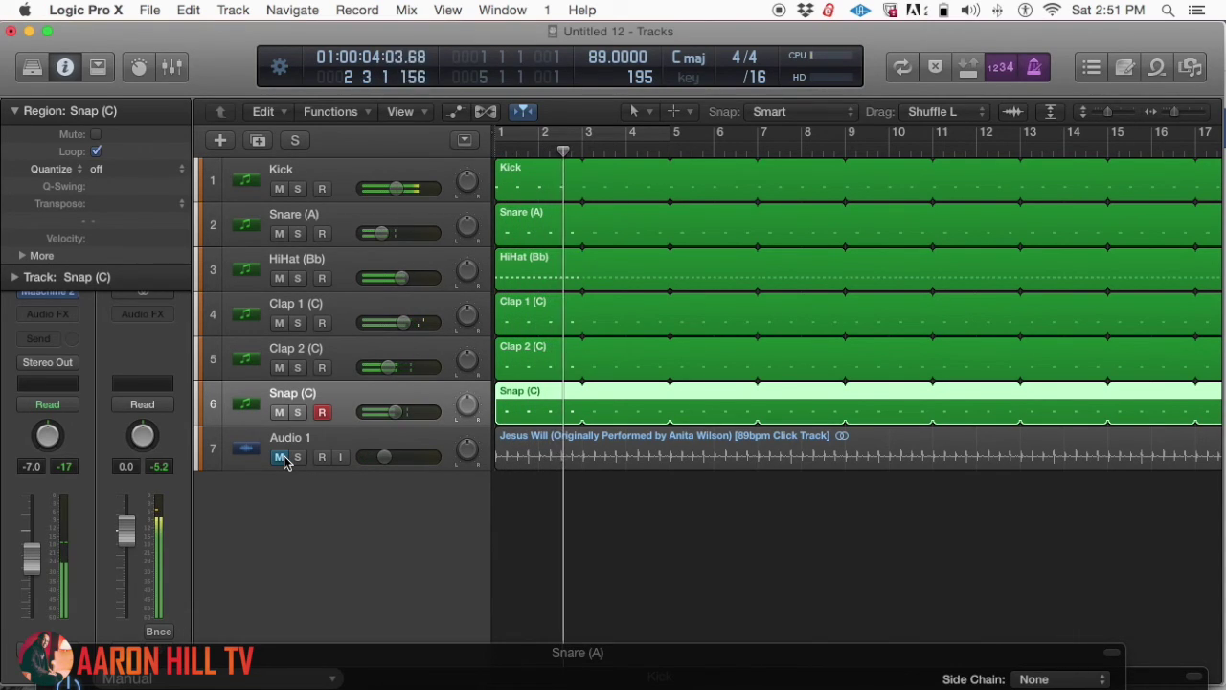
pyautogui.press('space')
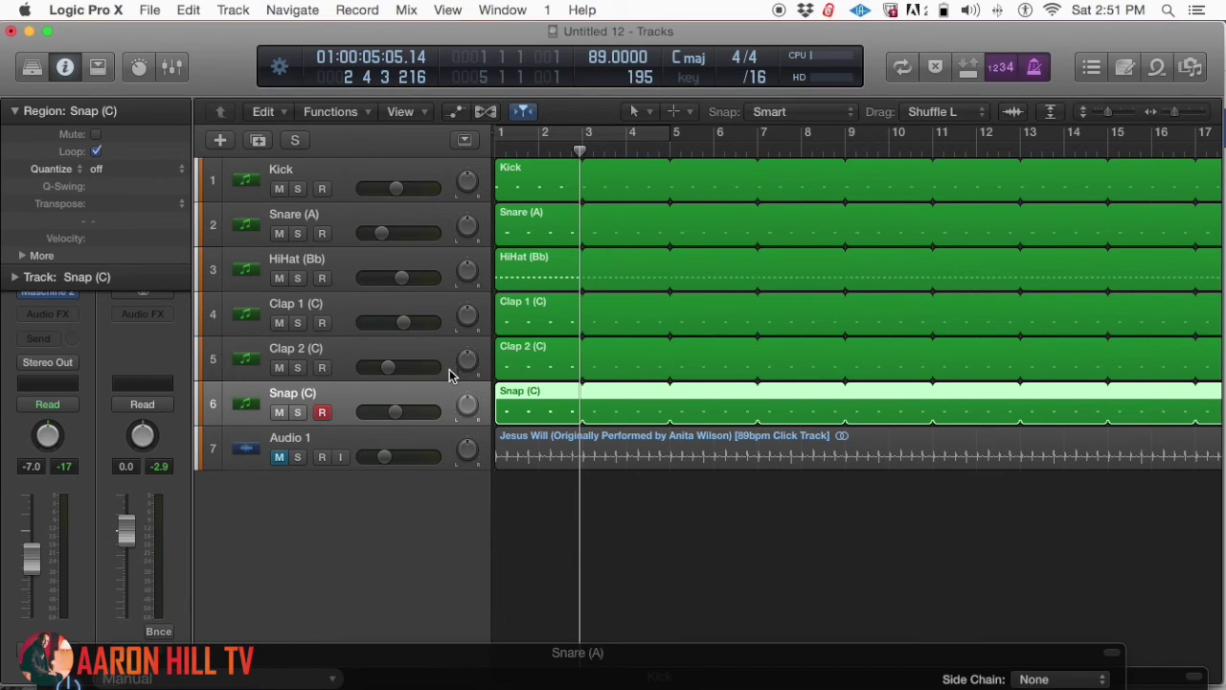
# Unmute and solo Audio 1 and replay the opening two bars of the reference song.
pyautogui.click(384, 438)
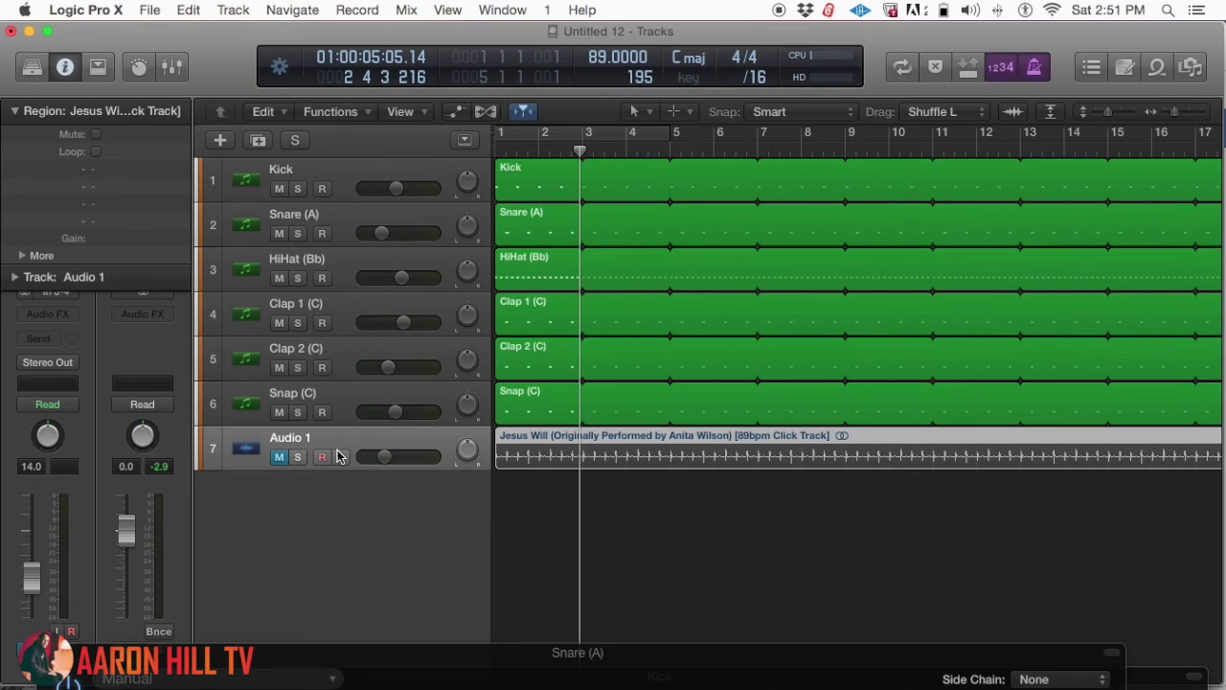
pyautogui.press('Return')
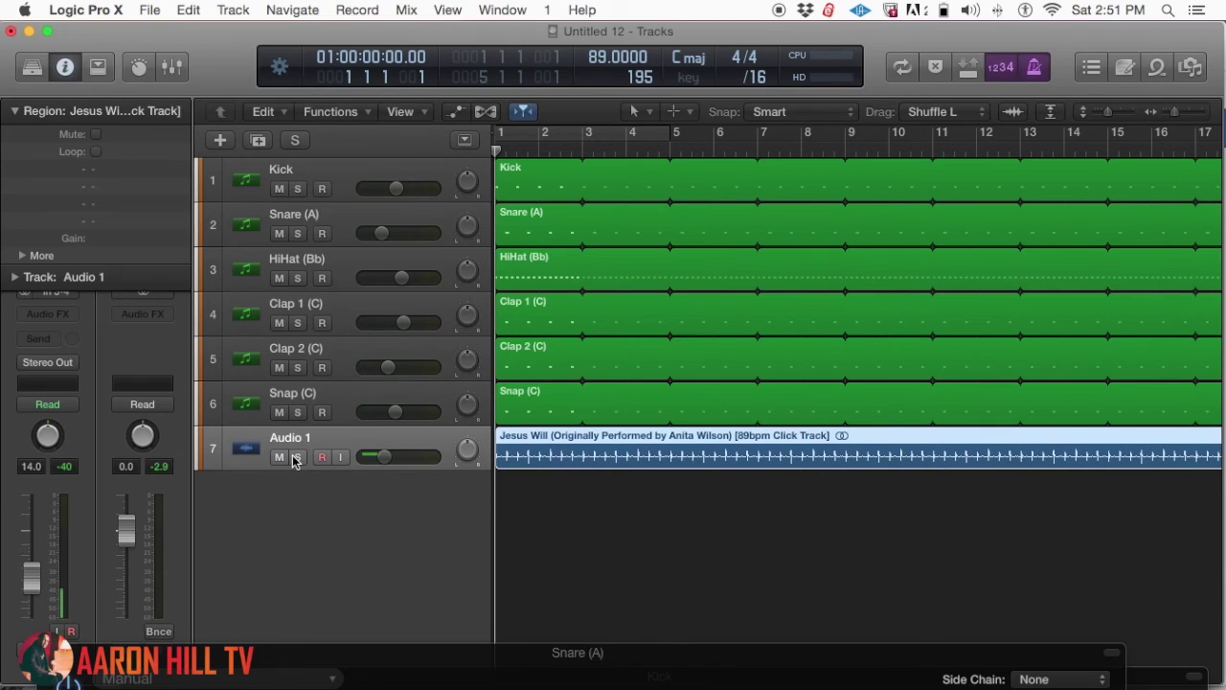
pyautogui.click(297, 457)
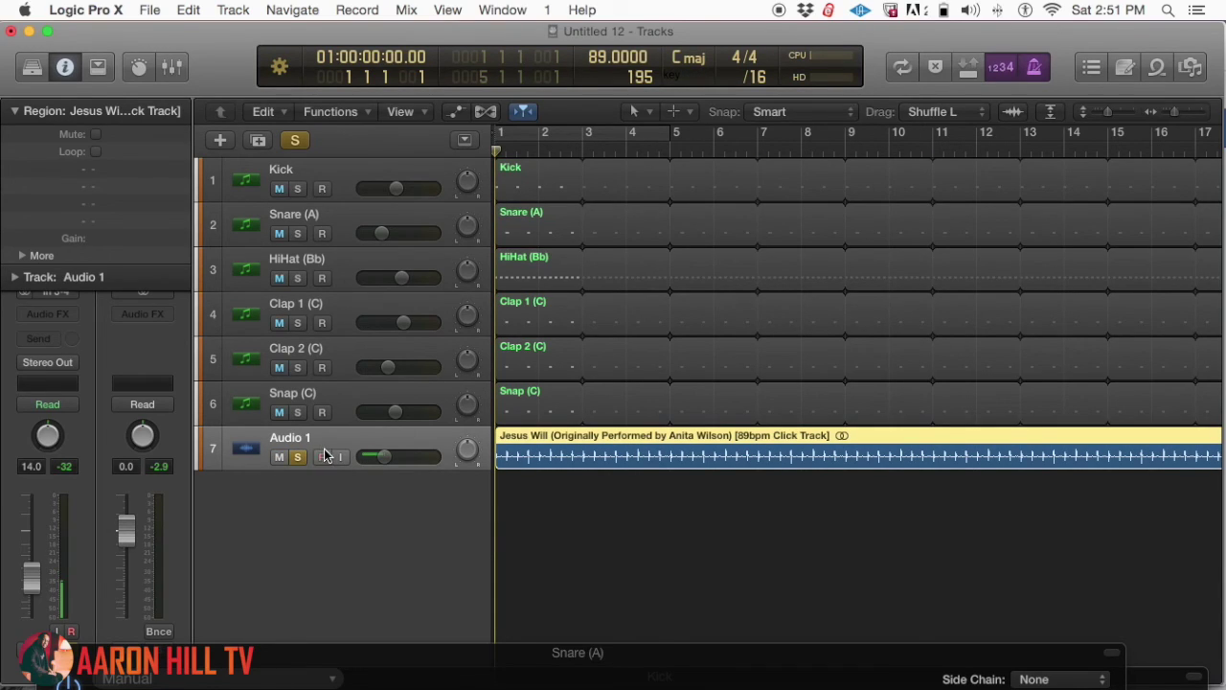
pyautogui.click(322, 457)
pyautogui.press('space')
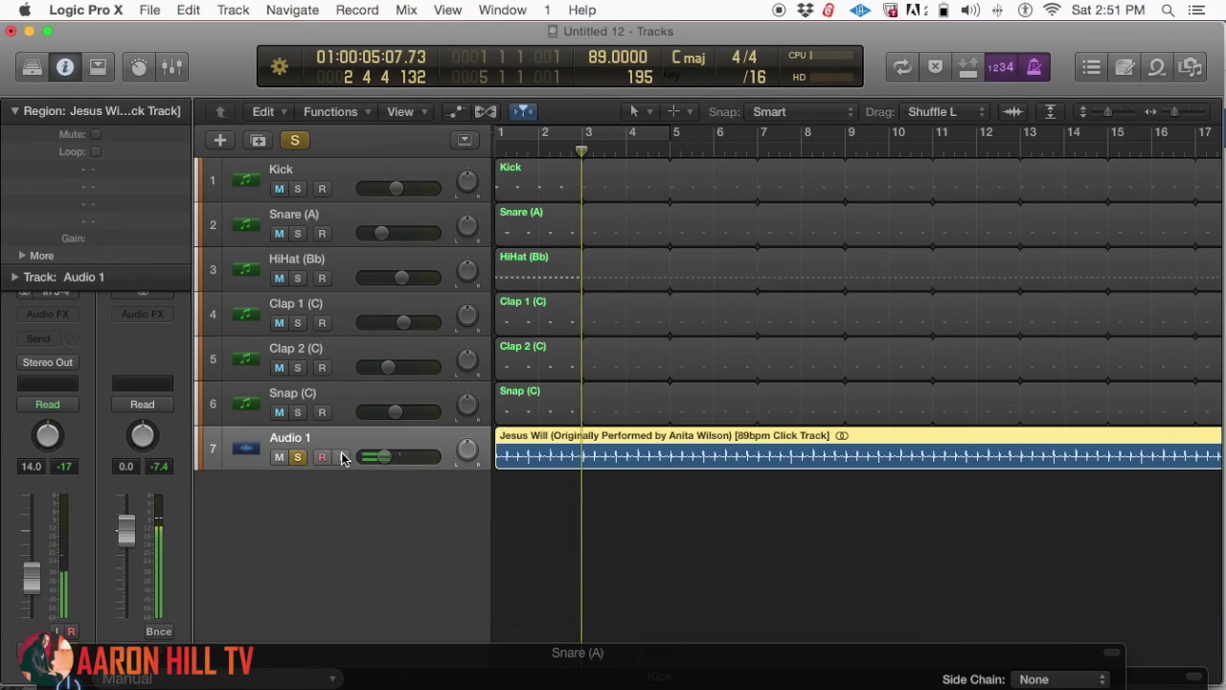
pyautogui.press('space')
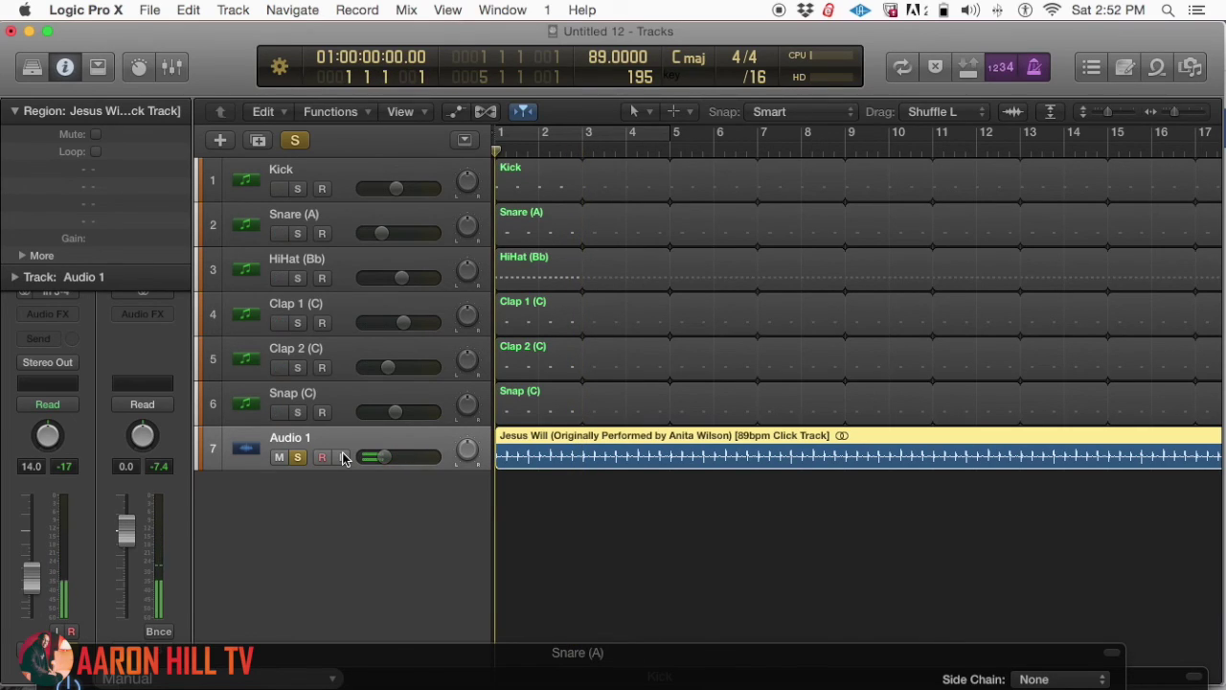